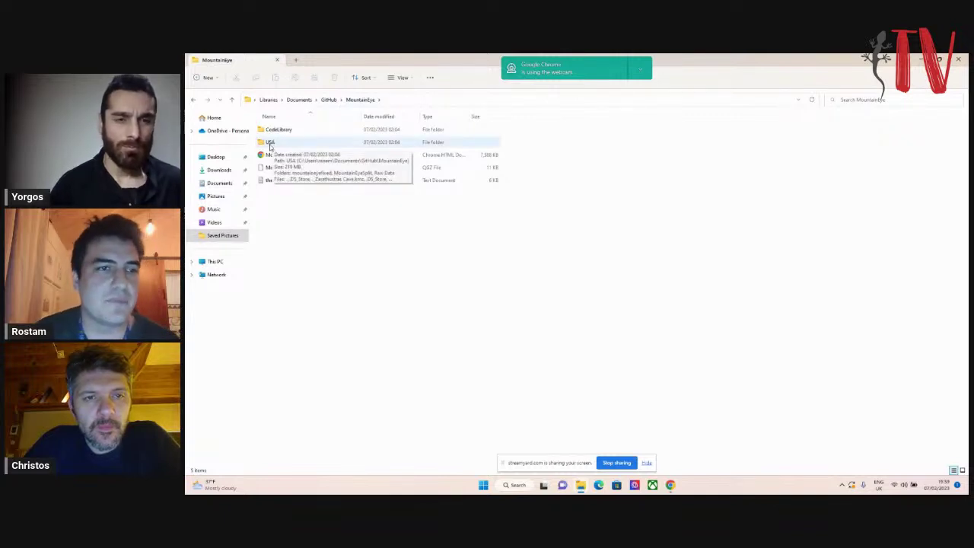
Step: Open the USA folder and its MountainEyeSplit subfolder within the MountainEye project
{"action": "double_click", "coordinate": [270, 144]}
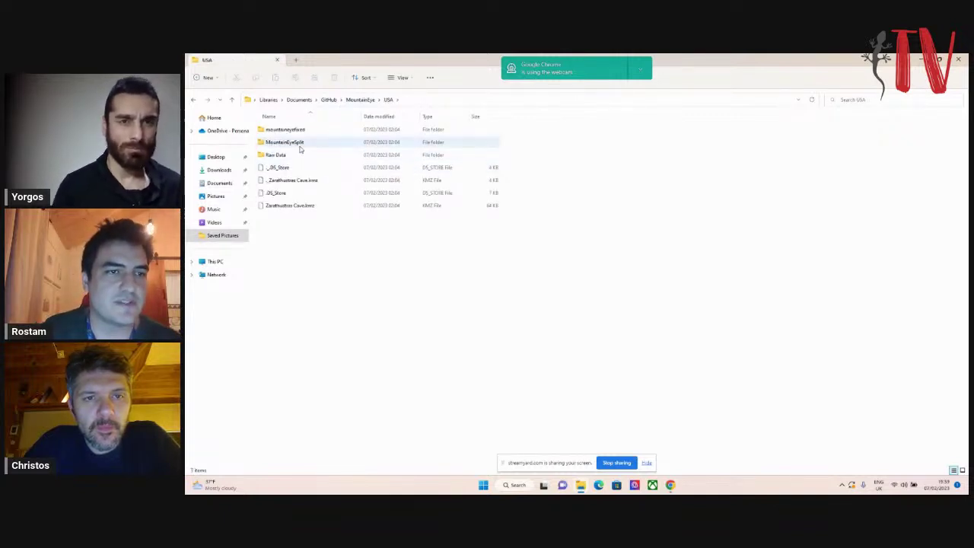
{"action": "double_click", "coordinate": [303, 143]}
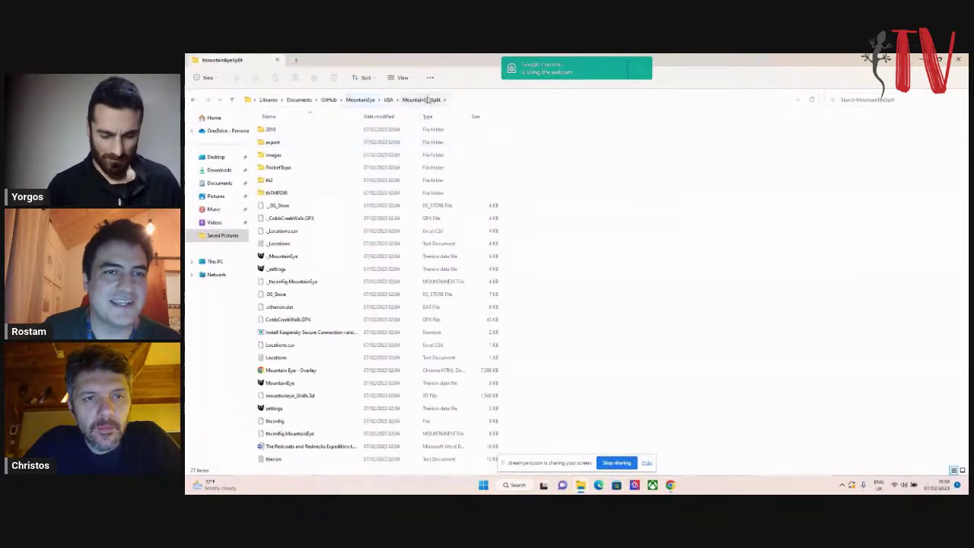
{"action": "left_click", "coordinate": [386, 100]}
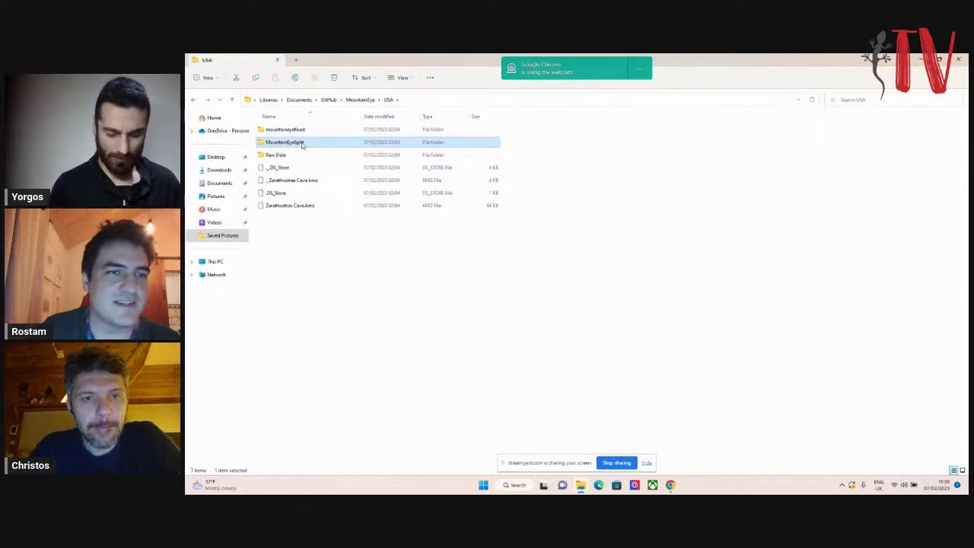
{"action": "double_click", "coordinate": [289, 142]}
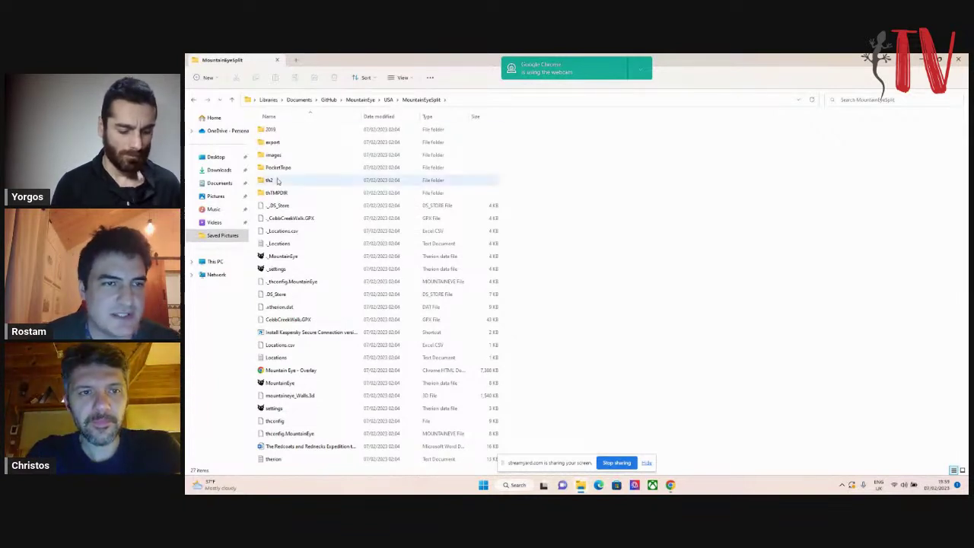
{"action": "mouse_move", "coordinate": [290, 172]}
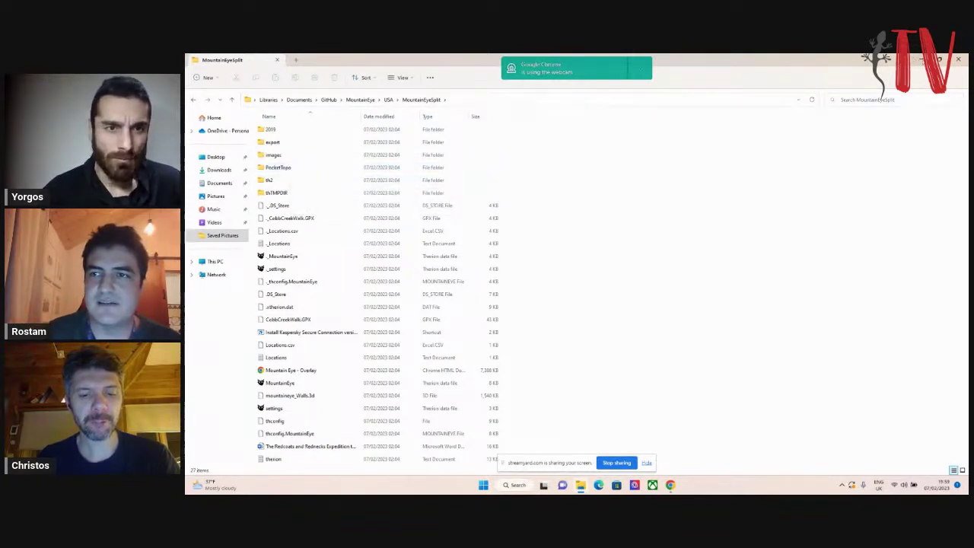
Step: Open the MountaineyeMap4 PDF from the export folder inside MountainEyeSplit
{"action": "left_click", "coordinate": [919, 63]}
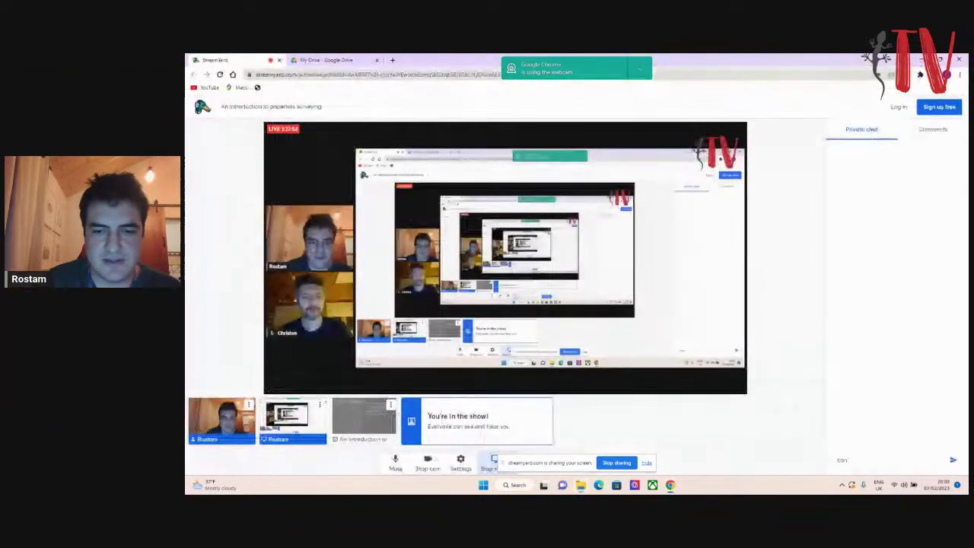
{"action": "left_click", "coordinate": [580, 485]}
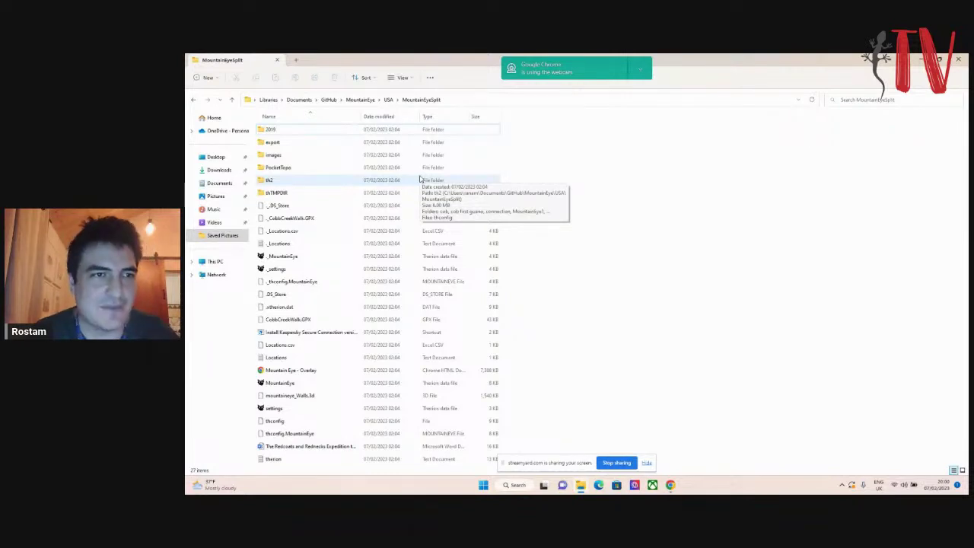
{"action": "double_click", "coordinate": [307, 144]}
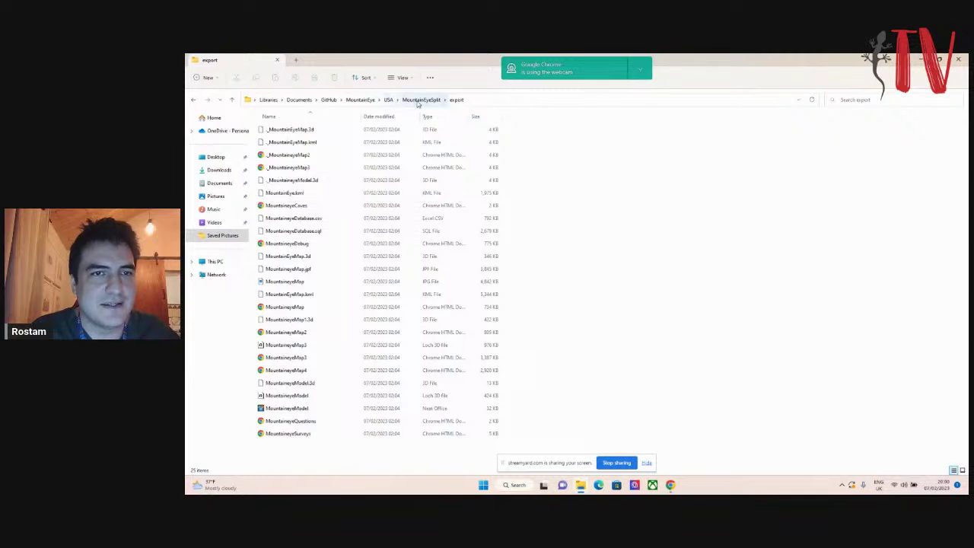
{"action": "double_click", "coordinate": [304, 373]}
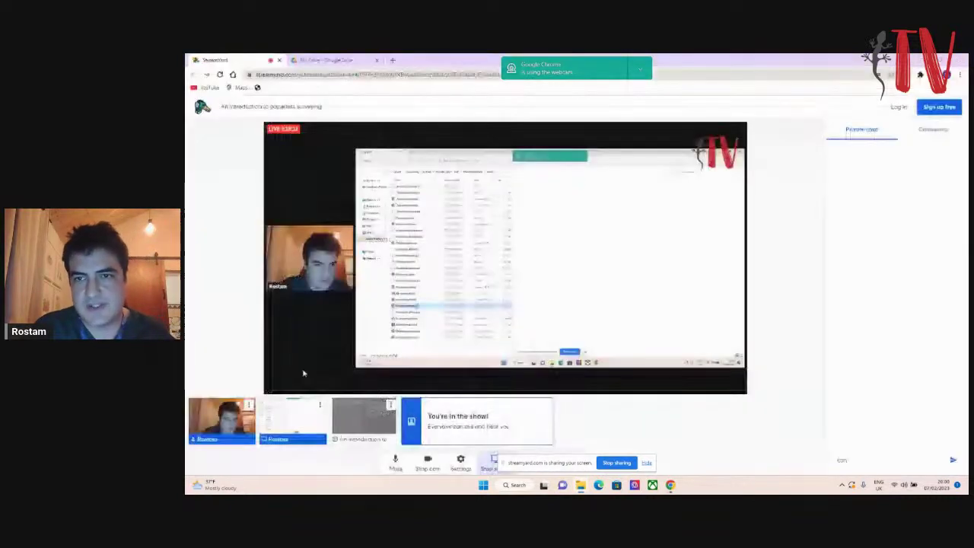
Step: Examine the overall layout of the northeastern passages on the cave map
{"action": "scroll", "coordinate": [856, 234], "scroll_direction": "up", "scroll_amount": 4, "text": "ctrl"}
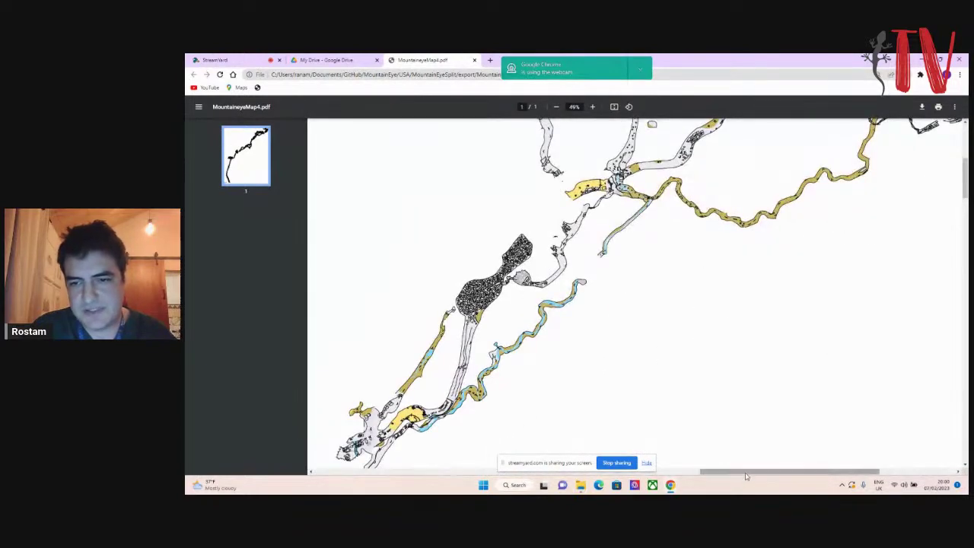
{"action": "left_click_drag", "start_coordinate": [747, 473], "coordinate": [826, 472]}
{"action": "scroll", "coordinate": [824, 285], "scroll_direction": "up", "scroll_amount": 4}
{"action": "scroll", "coordinate": [824, 283], "scroll_direction": "up", "scroll_amount": 1}
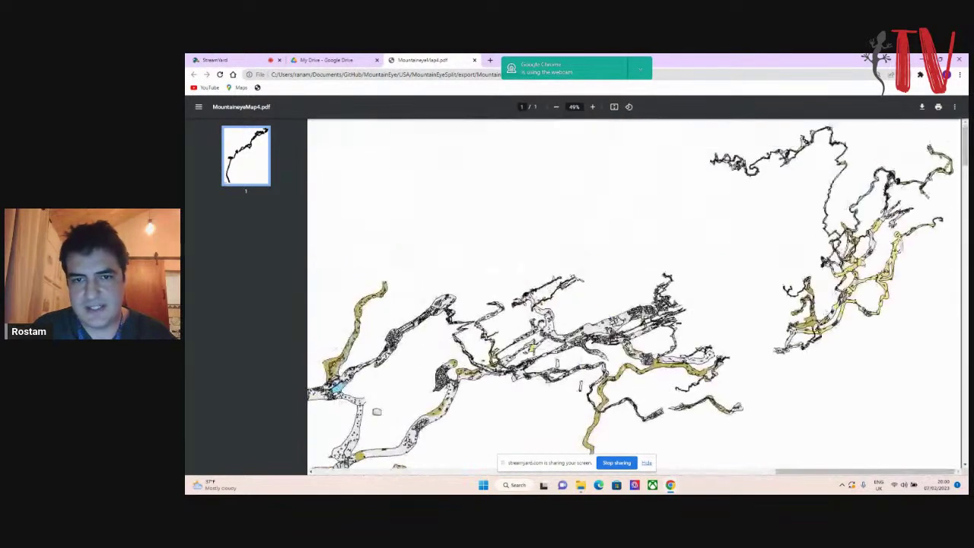
{"action": "scroll", "coordinate": [824, 283], "scroll_direction": "down", "scroll_amount": 1, "text": "ctrl"}
{"action": "scroll", "coordinate": [824, 283], "scroll_direction": "down", "scroll_amount": 2, "text": "ctrl"}
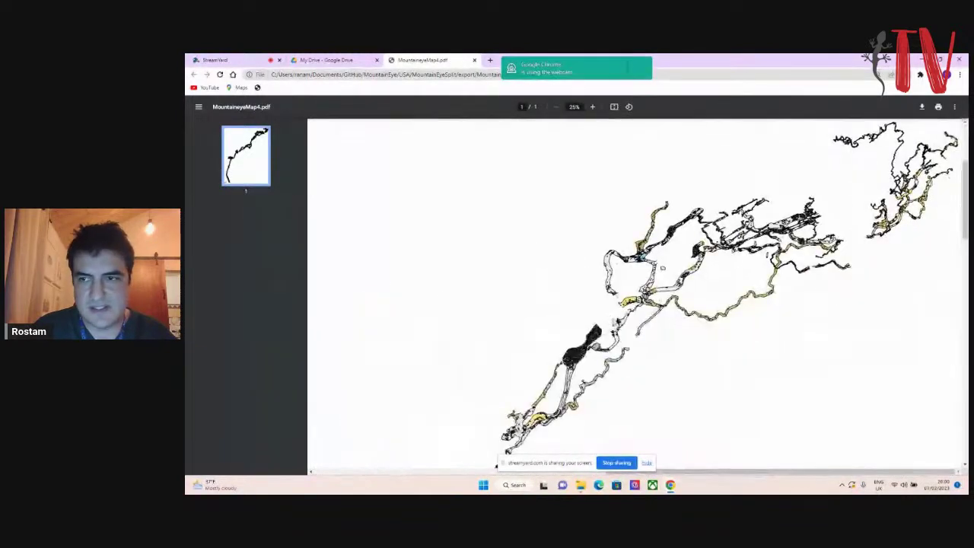
{"action": "mouse_move", "coordinate": [964, 180]}
{"action": "left_mouse_down"}
{"action": "mouse_move", "coordinate": [955, 268]}
{"action": "mouse_move", "coordinate": [957, 176]}
{"action": "left_mouse_up"}
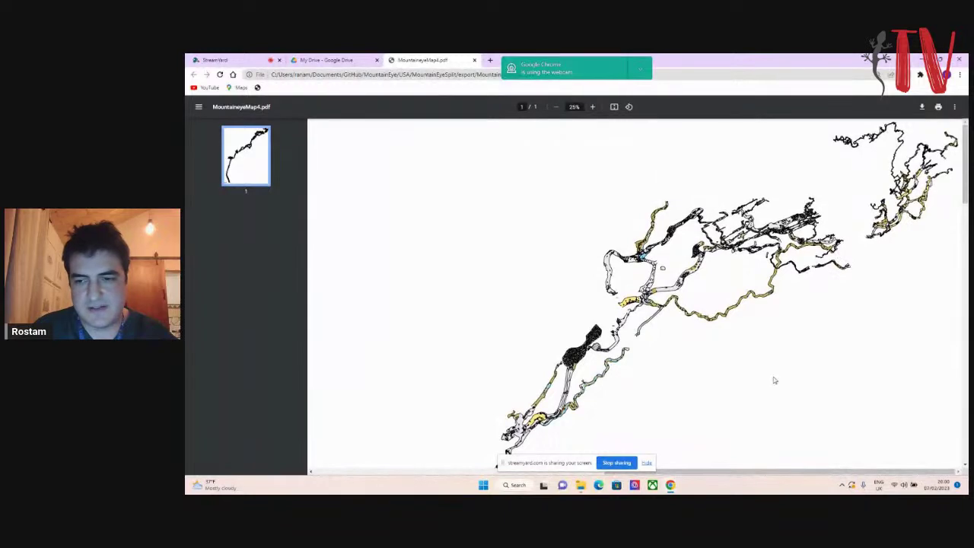
Step: Examine the boulder, water and sediment details drawn in the passages around the blue pool and the junctions east of it
{"action": "scroll", "coordinate": [734, 244], "scroll_direction": "up", "scroll_amount": 4, "text": "ctrl"}
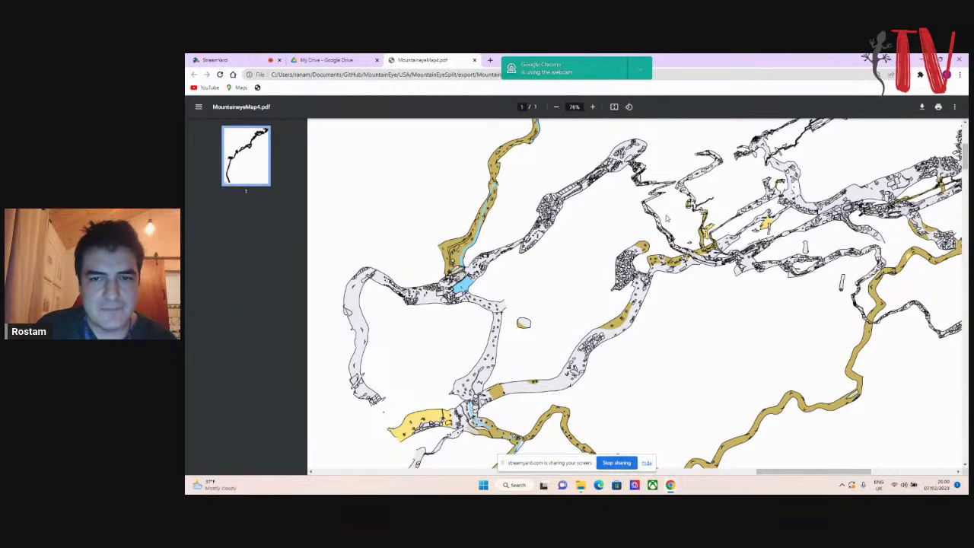
{"action": "scroll", "coordinate": [566, 200], "scroll_direction": "up", "scroll_amount": 5, "text": "ctrl"}
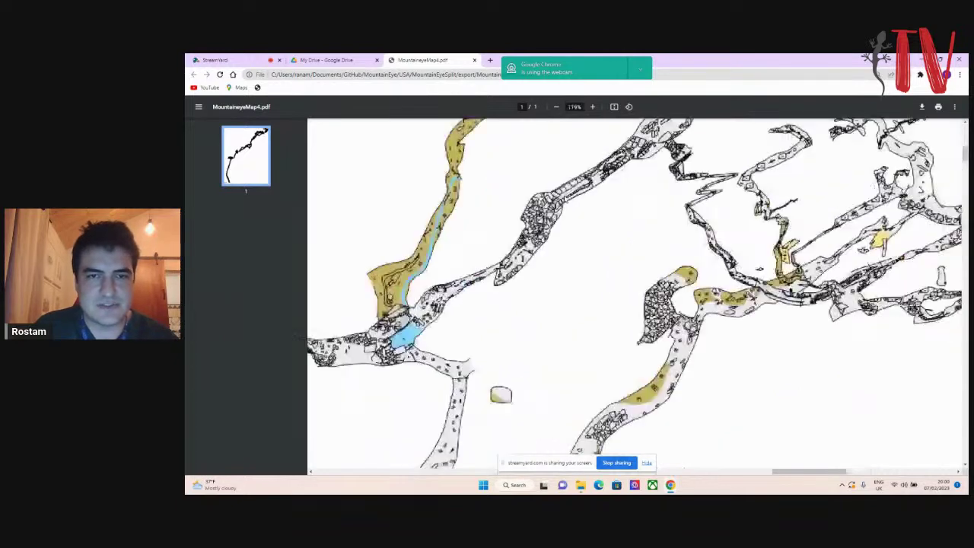
{"action": "scroll", "coordinate": [559, 199], "scroll_direction": "up", "scroll_amount": 2, "text": "ctrl"}
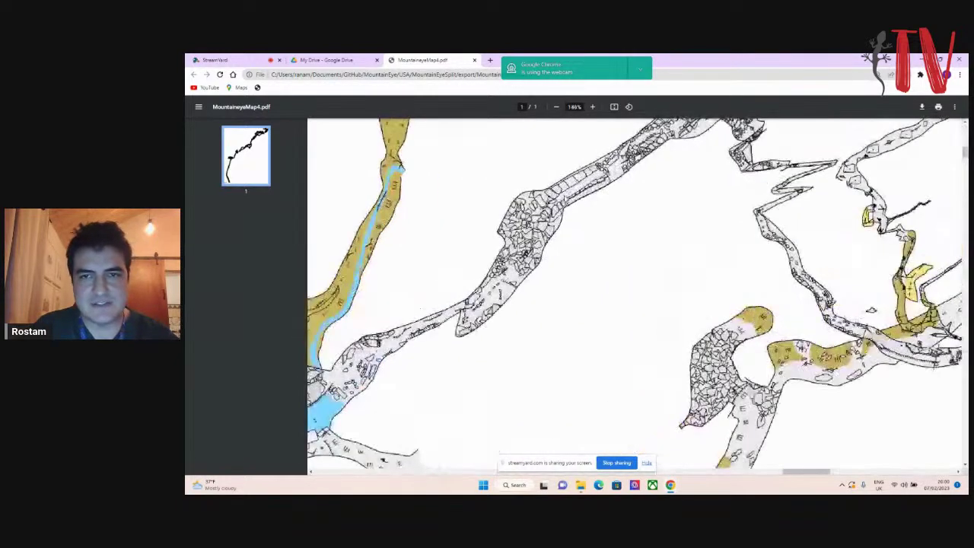
{"action": "scroll", "coordinate": [566, 467], "scroll_direction": "up", "scroll_amount": 5, "text": "ctrl"}
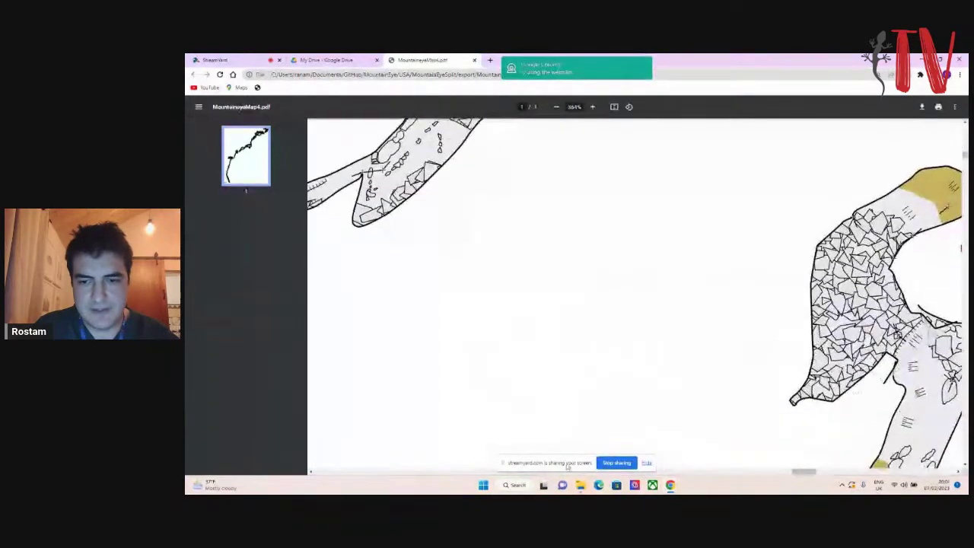
{"action": "left_click_drag", "start_coordinate": [813, 471], "coordinate": [855, 472]}
{"action": "scroll", "coordinate": [613, 269], "scroll_direction": "down", "scroll_amount": 5, "text": "ctrl"}
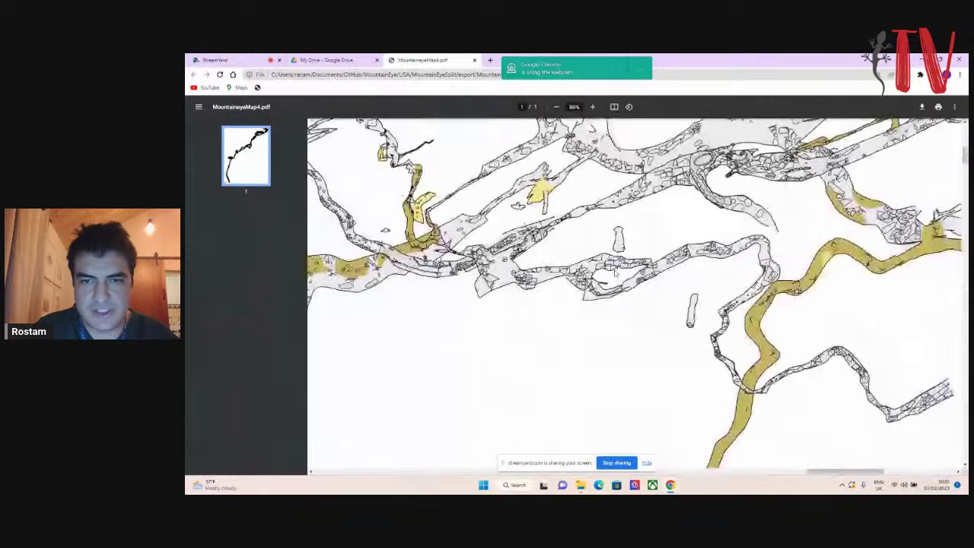
{"action": "left_click_drag", "start_coordinate": [794, 472], "coordinate": [726, 460]}
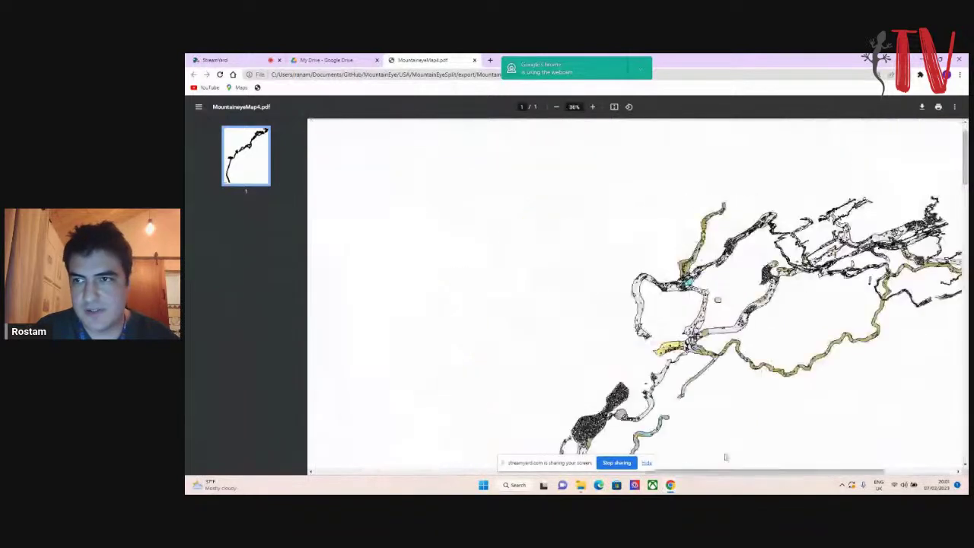
Step: Follow the cave map southwest, examining the side chambers, the narrow loop and the wide gallery in detail
{"action": "scroll", "coordinate": [726, 456], "scroll_direction": "down", "scroll_amount": 3}
{"action": "scroll", "coordinate": [725, 456], "scroll_direction": "up", "scroll_amount": 1}
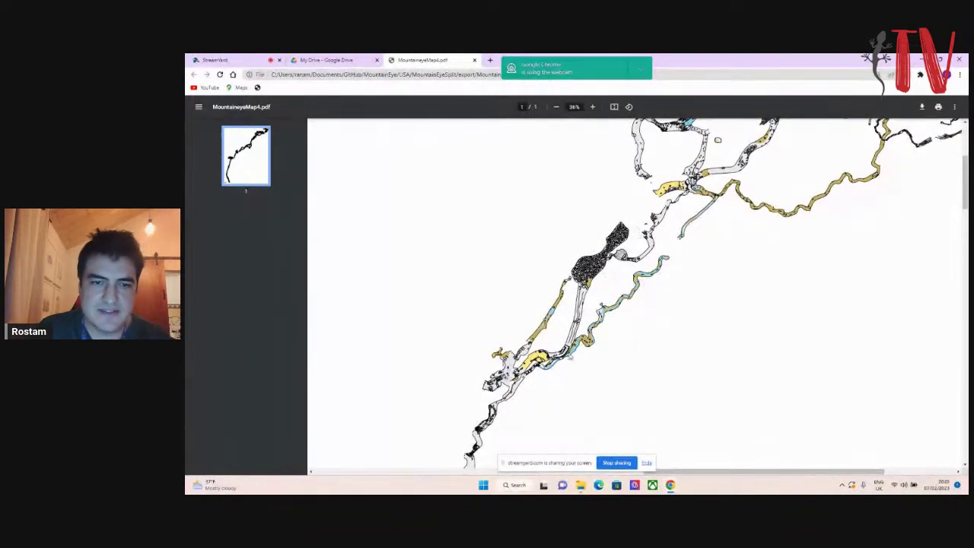
{"action": "scroll", "coordinate": [567, 356], "scroll_direction": "down", "scroll_amount": 3}
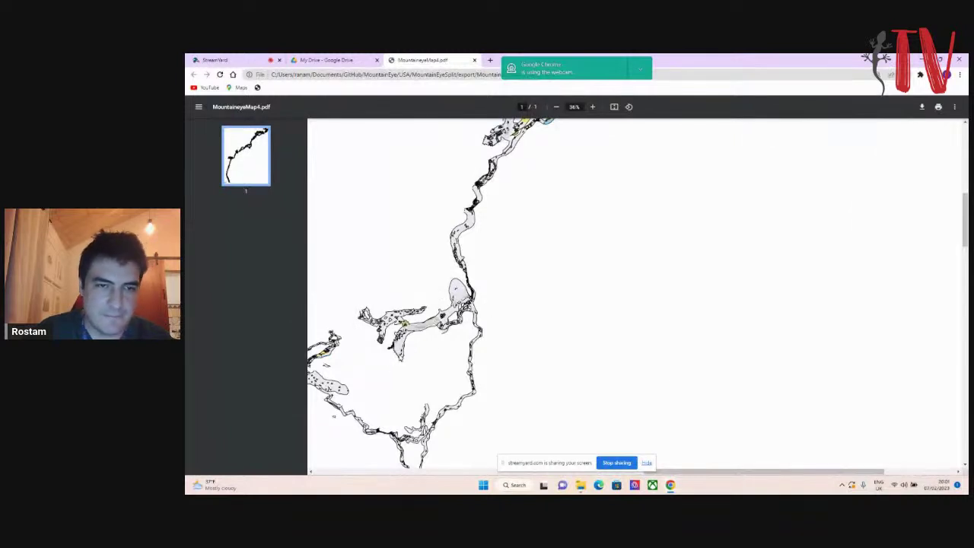
{"action": "left_click_drag", "start_coordinate": [721, 472], "coordinate": [648, 471]}
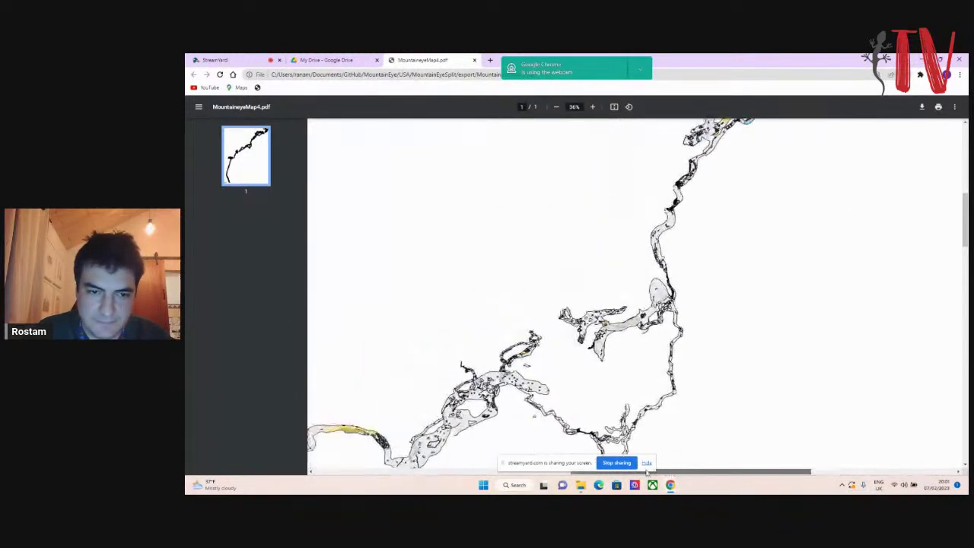
{"action": "scroll", "coordinate": [600, 327], "scroll_direction": "up", "scroll_amount": 6, "text": "ctrl"}
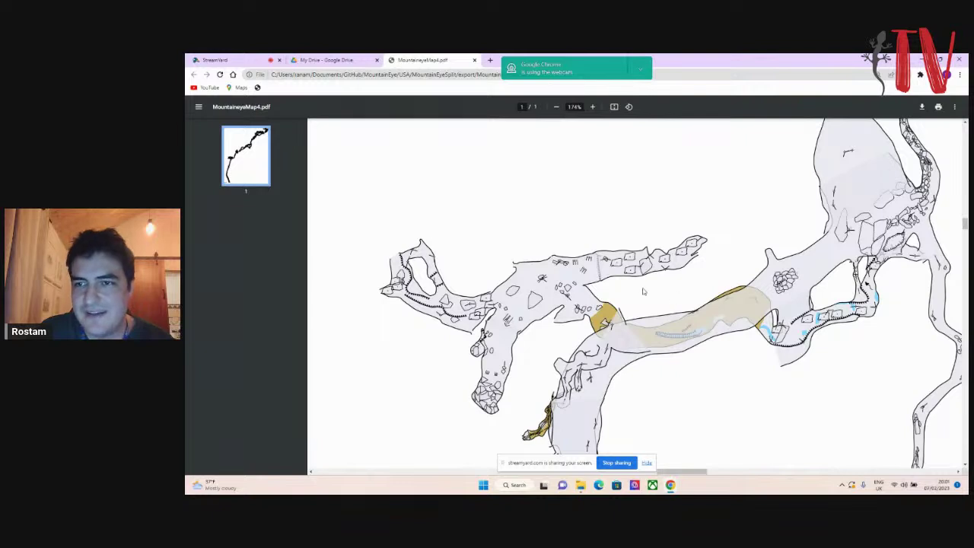
{"action": "scroll", "coordinate": [642, 291], "scroll_direction": "down", "scroll_amount": 2}
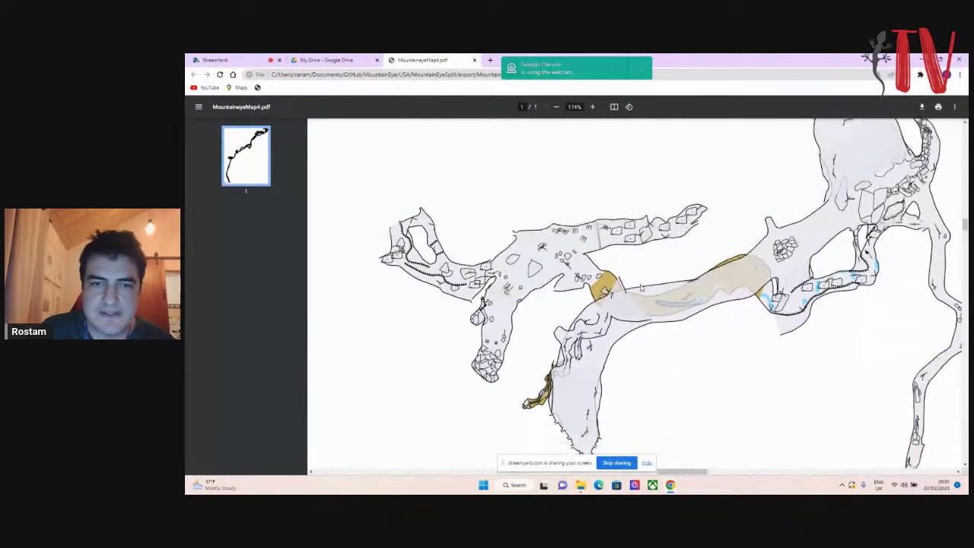
{"action": "scroll", "coordinate": [536, 233], "scroll_direction": "down", "scroll_amount": 5}
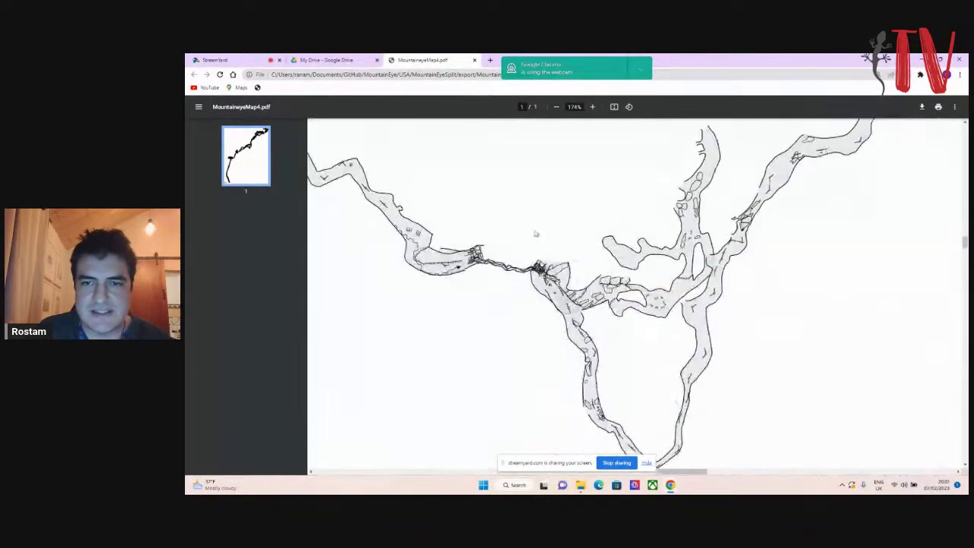
{"action": "scroll", "coordinate": [536, 226], "scroll_direction": "down", "scroll_amount": 6, "text": "ctrl"}
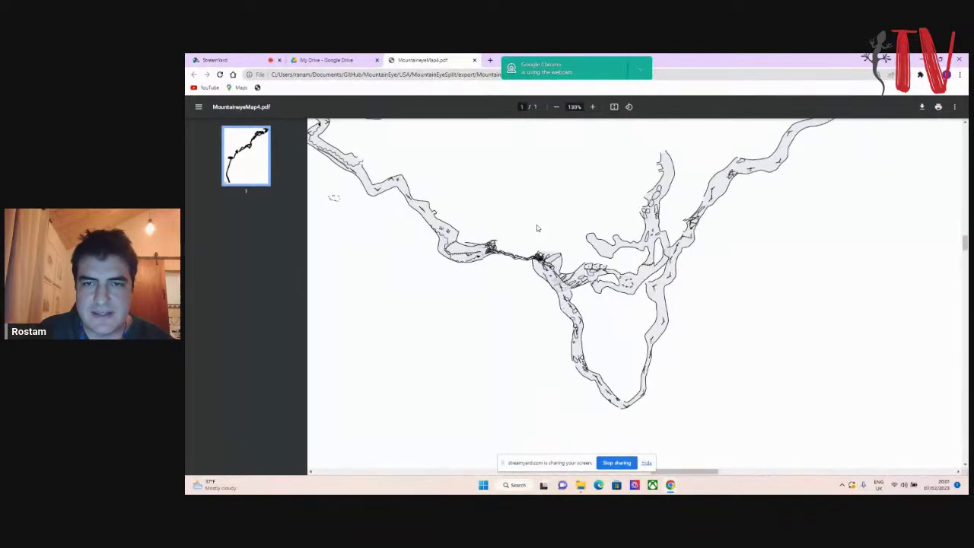
{"action": "scroll", "coordinate": [536, 227], "scroll_direction": "down", "scroll_amount": 1, "text": "ctrl"}
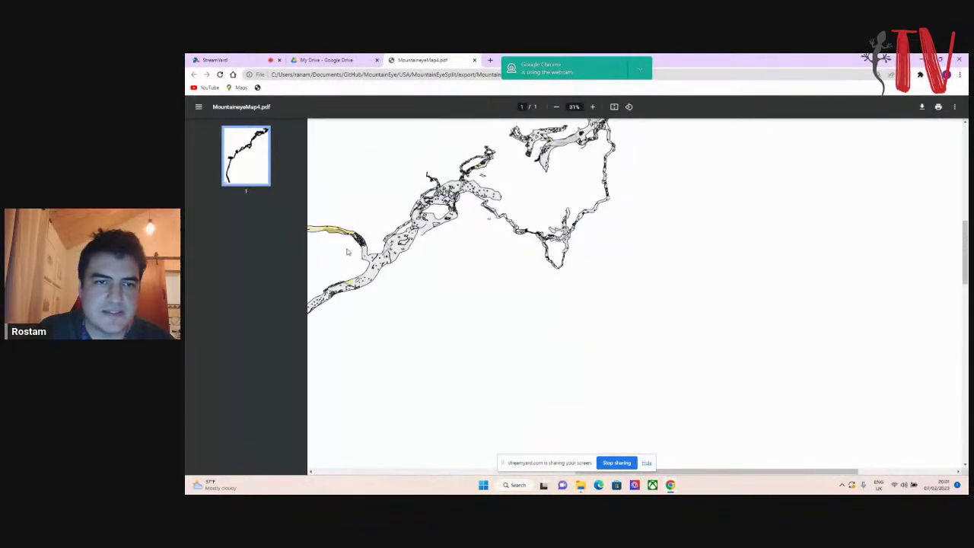
{"action": "scroll", "coordinate": [391, 243], "scroll_direction": "up", "scroll_amount": 4, "text": "ctrl"}
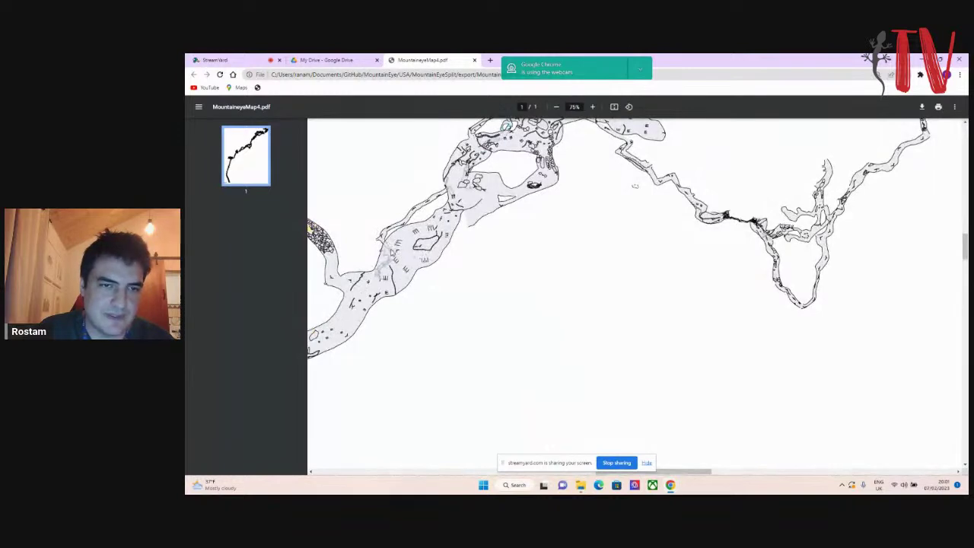
{"action": "scroll", "coordinate": [395, 246], "scroll_direction": "up", "scroll_amount": 4, "text": "ctrl"}
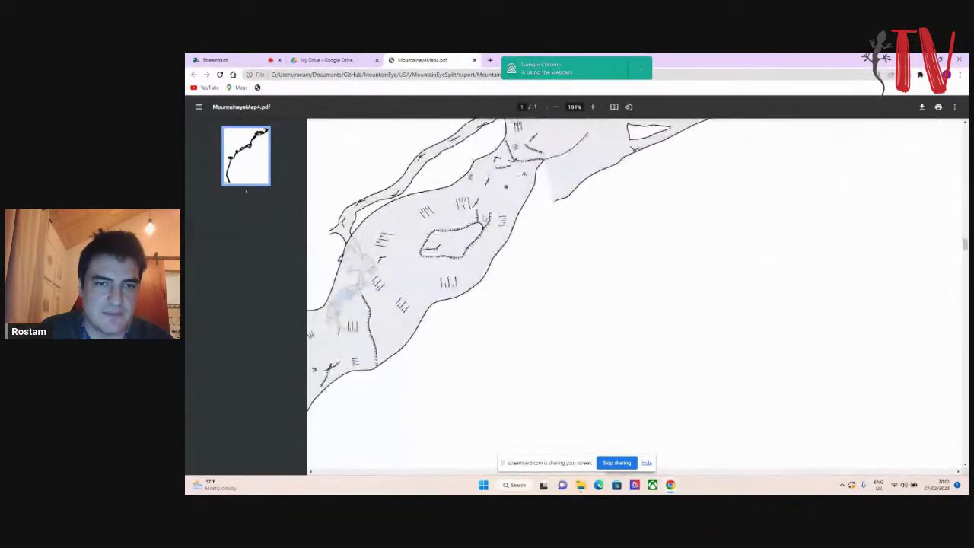
{"action": "scroll", "coordinate": [485, 209], "scroll_direction": "down", "scroll_amount": 6, "text": "ctrl"}
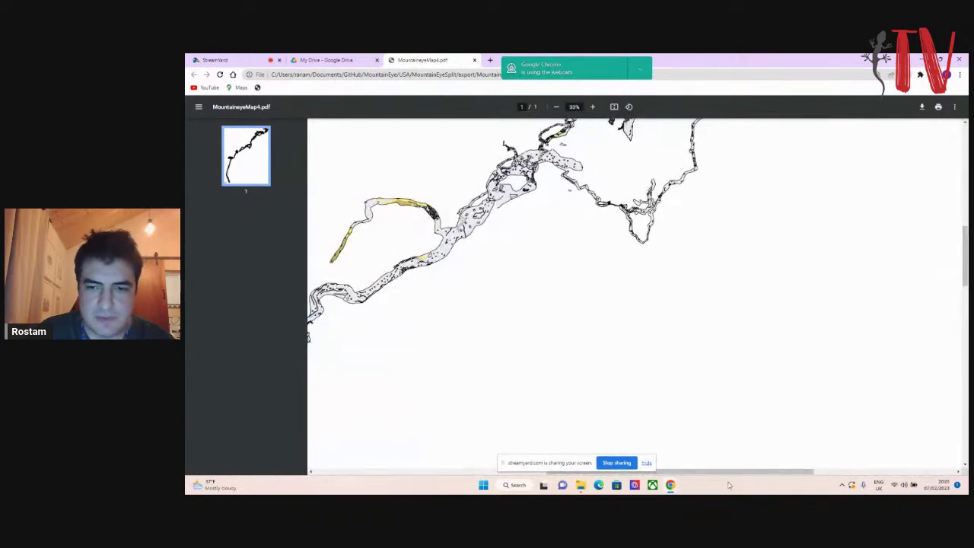
{"action": "left_click_drag", "start_coordinate": [731, 472], "coordinate": [765, 408]}
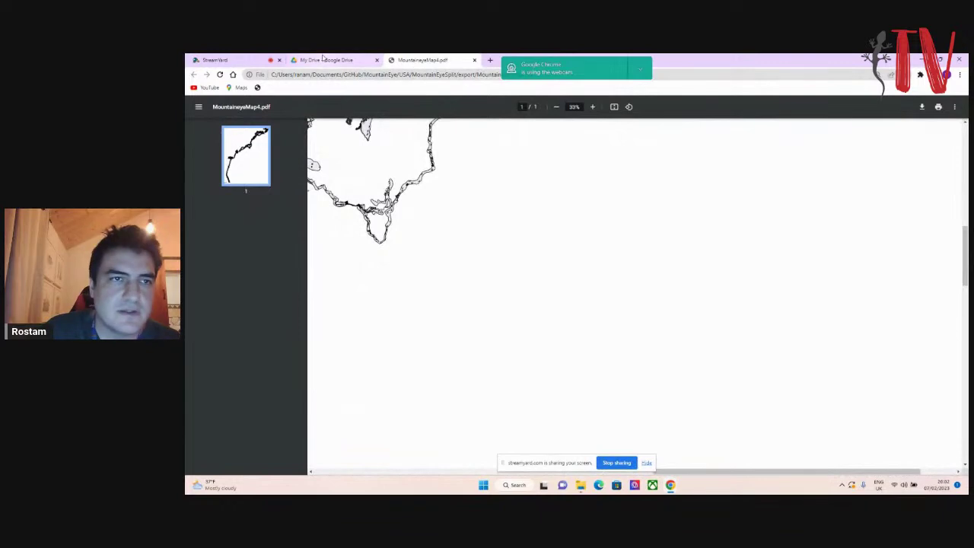
Step: Return to the export folder in File Explorer and open the MountaineyeModel Loch 3D file
{"action": "left_click", "coordinate": [327, 60]}
{"action": "left_click", "coordinate": [419, 61]}
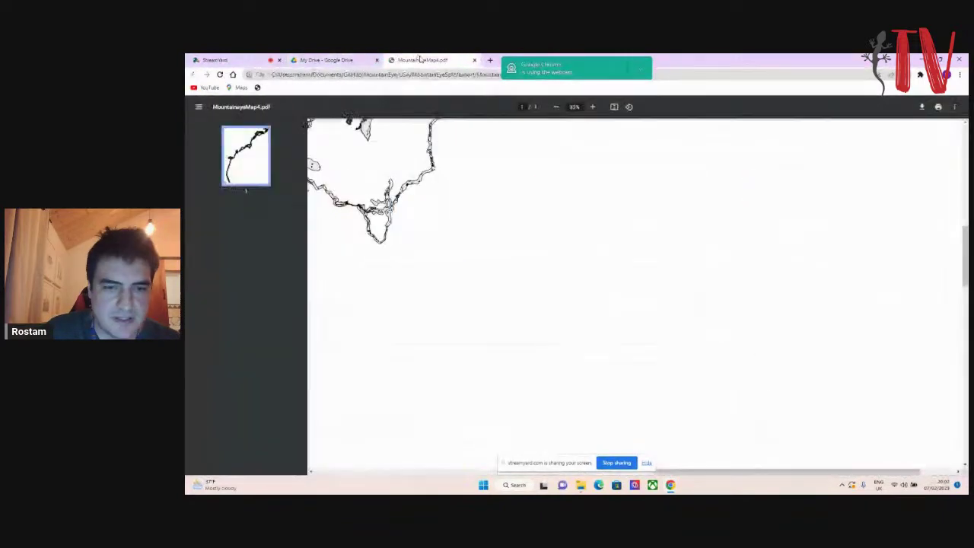
{"action": "left_click", "coordinate": [579, 486]}
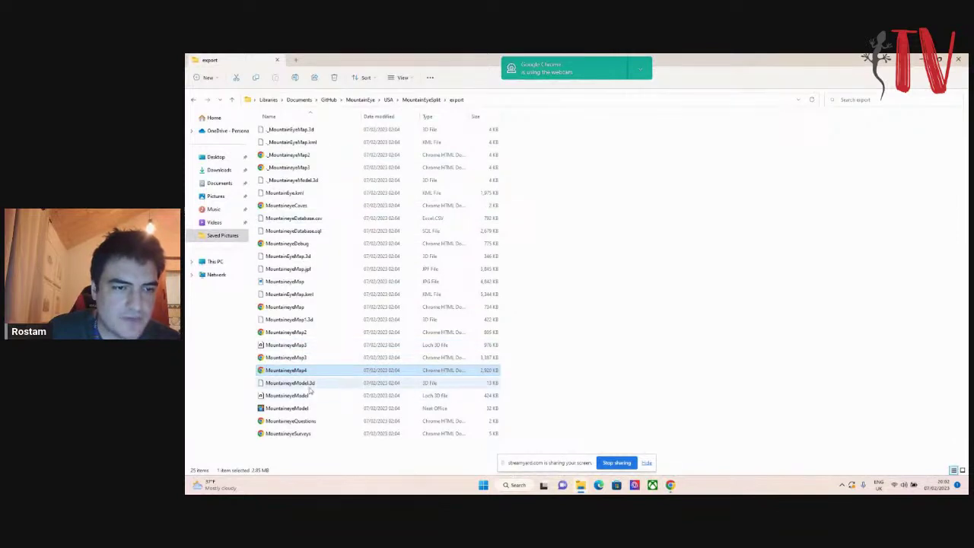
{"action": "double_click", "coordinate": [301, 395]}
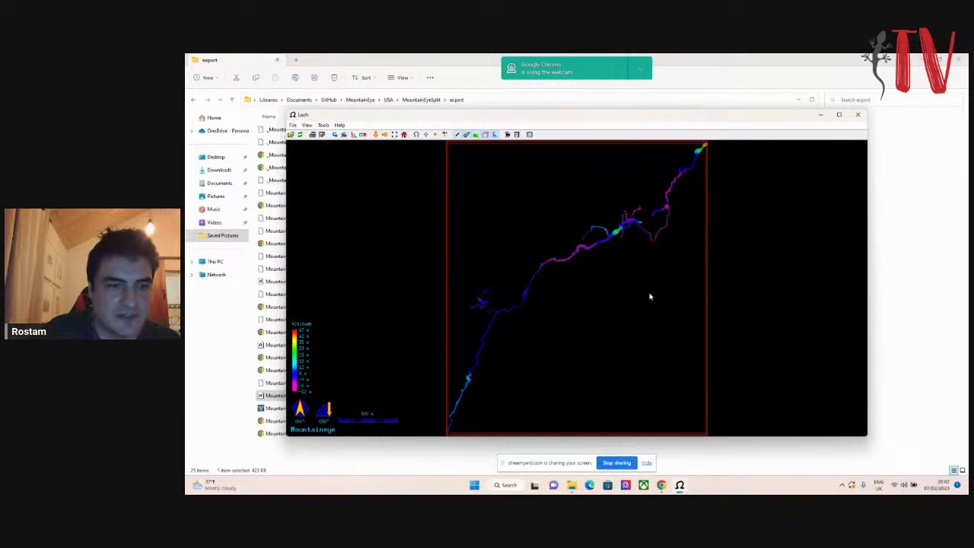
Step: Tilt the cave model, view it in profile, rotate it to inspect its vertical extent, and close Loch
{"action": "mouse_move", "coordinate": [327, 412]}
{"action": "left_mouse_down"}
{"action": "mouse_move", "coordinate": [320, 415]}
{"action": "mouse_move", "coordinate": [329, 411]}
{"action": "left_mouse_up"}
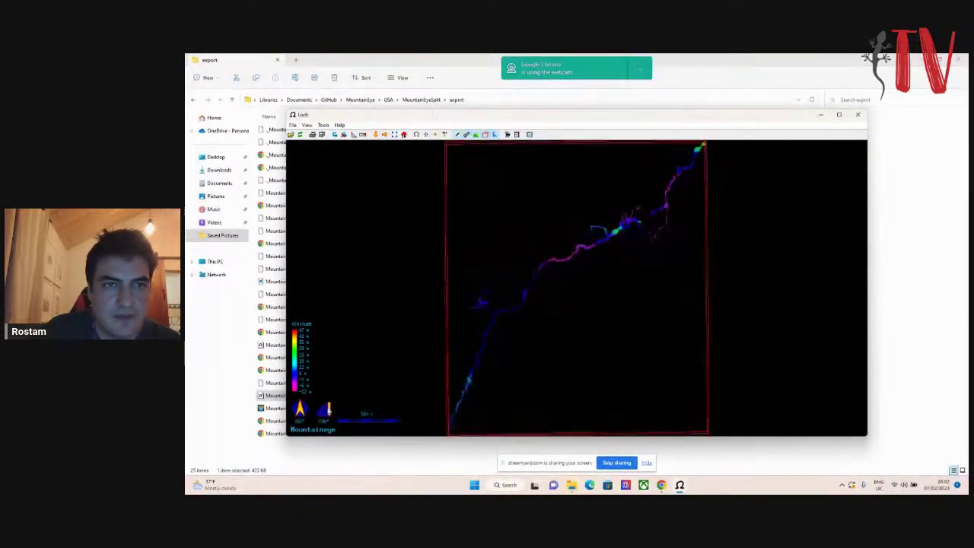
{"action": "left_click", "coordinate": [385, 135]}
{"action": "mouse_move", "coordinate": [604, 312]}
{"action": "left_mouse_down"}
{"action": "mouse_move", "coordinate": [538, 319]}
{"action": "mouse_move", "coordinate": [563, 280]}
{"action": "mouse_move", "coordinate": [545, 273]}
{"action": "mouse_move", "coordinate": [497, 276]}
{"action": "mouse_move", "coordinate": [491, 287]}
{"action": "mouse_move", "coordinate": [547, 296]}
{"action": "mouse_move", "coordinate": [556, 317]}
{"action": "mouse_move", "coordinate": [531, 322]}
{"action": "mouse_move", "coordinate": [569, 324]}
{"action": "mouse_move", "coordinate": [563, 315]}
{"action": "mouse_move", "coordinate": [590, 290]}
{"action": "left_mouse_up"}
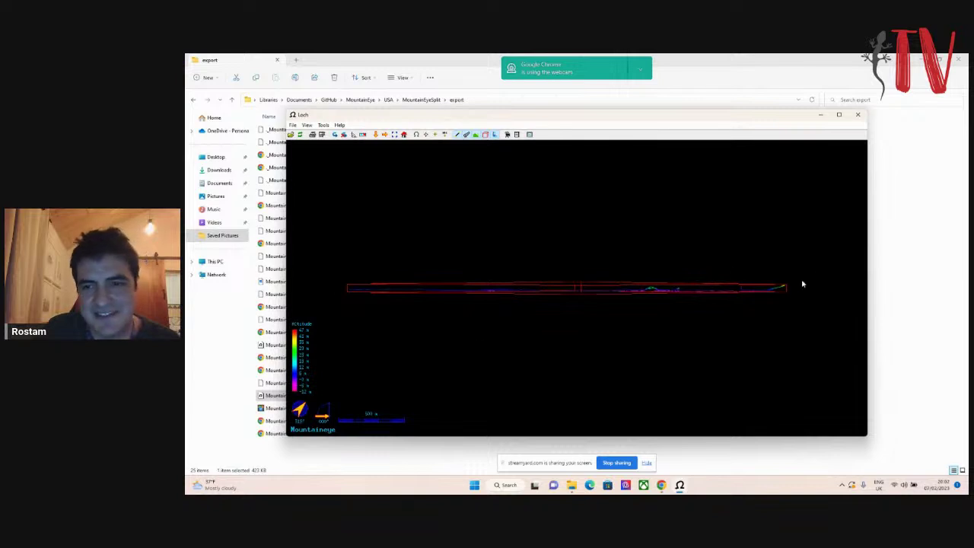
{"action": "left_click", "coordinate": [858, 115]}
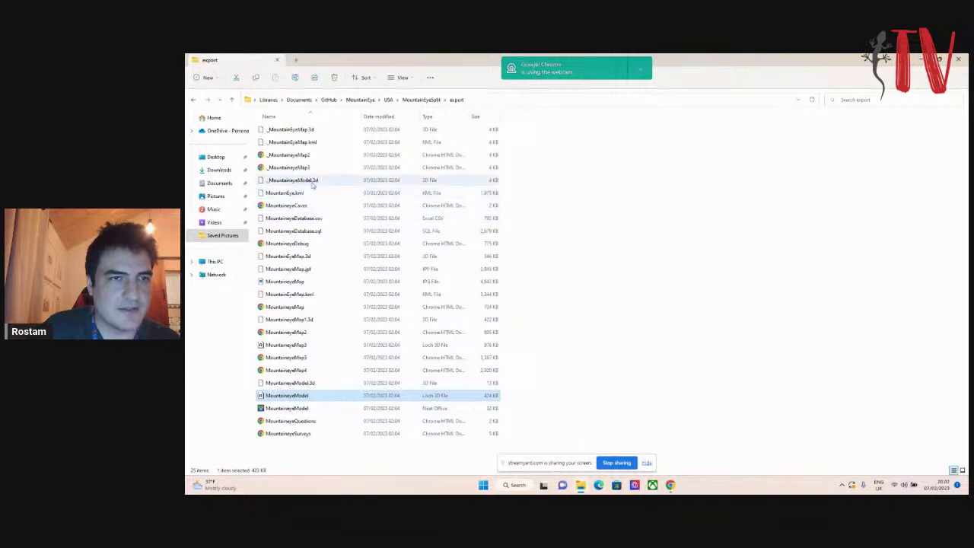
Step: Browse from the export folder to MountainEyeSplit's 2019 survey folders and open the biggar Therion data file
{"action": "left_click", "coordinate": [411, 104]}
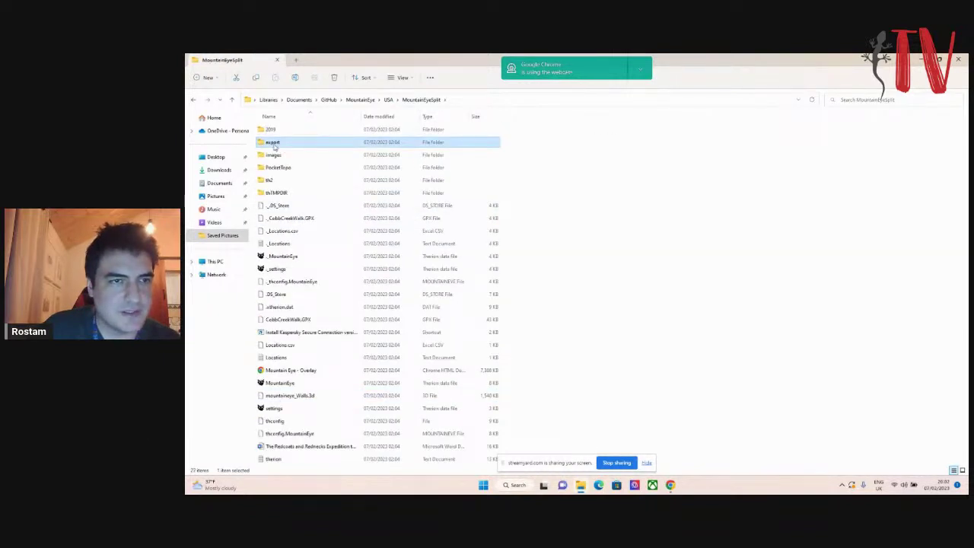
{"action": "double_click", "coordinate": [274, 143]}
{"action": "left_click", "coordinate": [445, 100]}
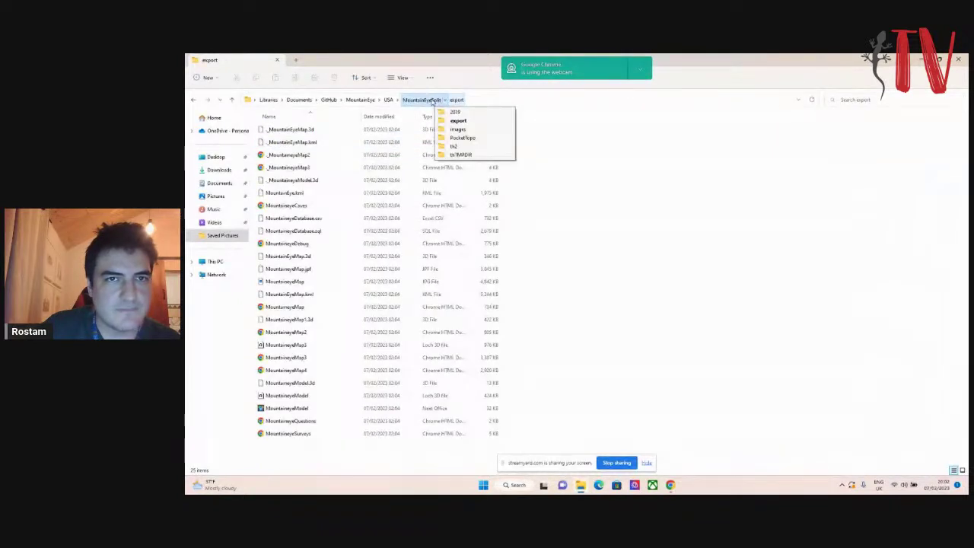
{"action": "left_click", "coordinate": [431, 99]}
{"action": "double_click", "coordinate": [276, 133]}
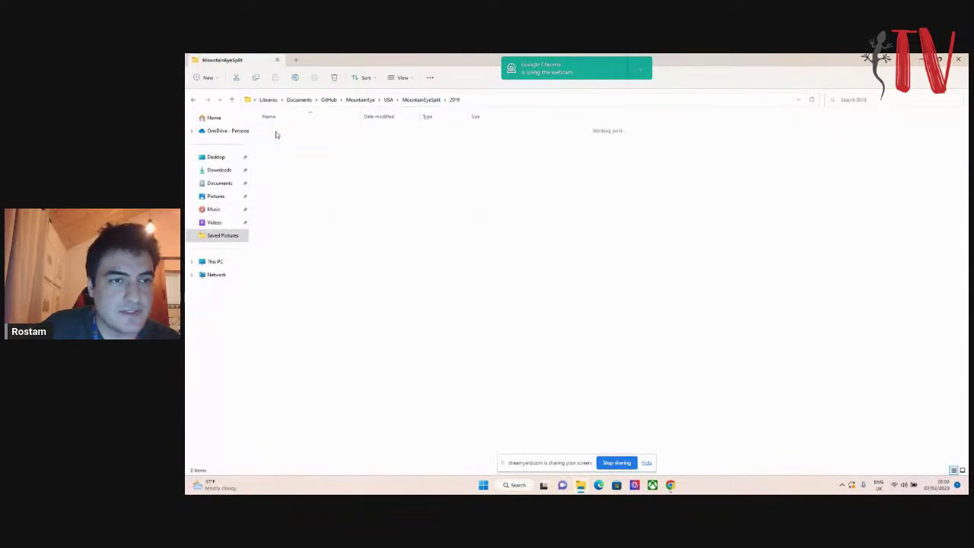
{"action": "left_click", "coordinate": [275, 205]}
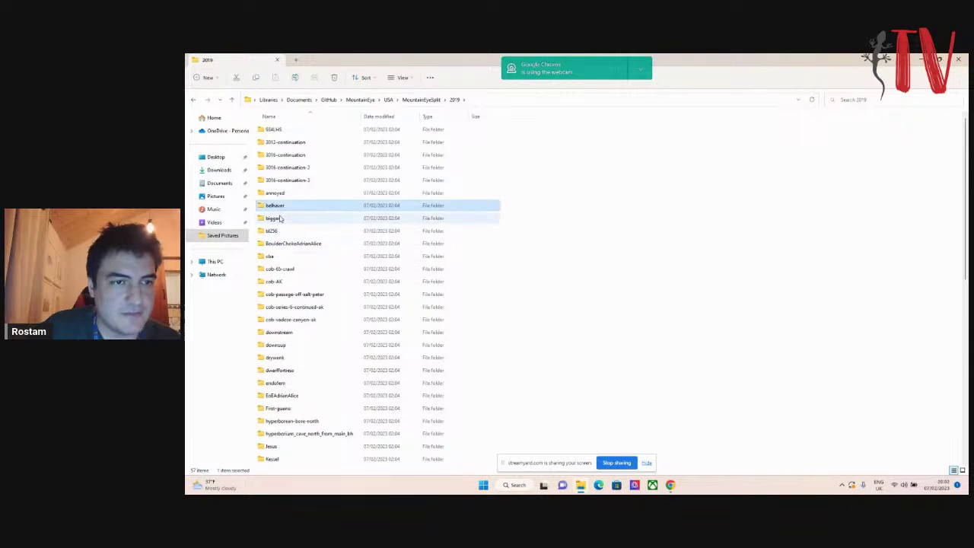
{"action": "double_click", "coordinate": [275, 219]}
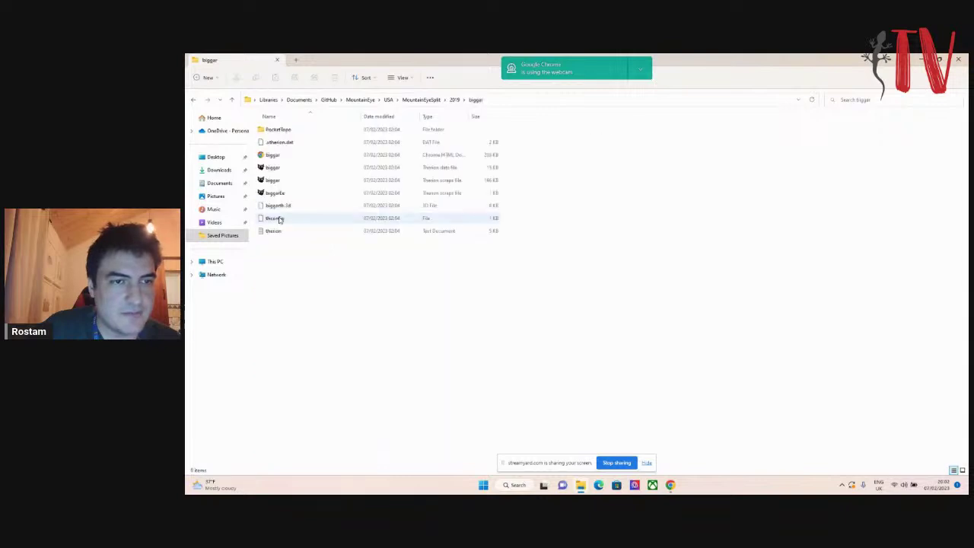
{"action": "double_click", "coordinate": [297, 169]}
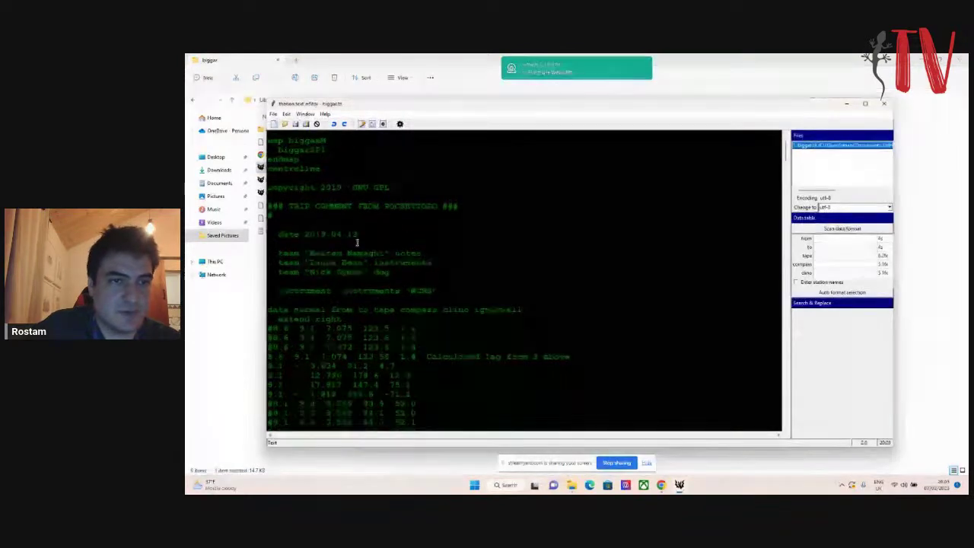
Step: Review the biggar survey file's trip date, team entries, instrument line and shot readings through to the end of the survey
{"action": "scroll", "coordinate": [373, 251], "scroll_direction": "down", "scroll_amount": 15}
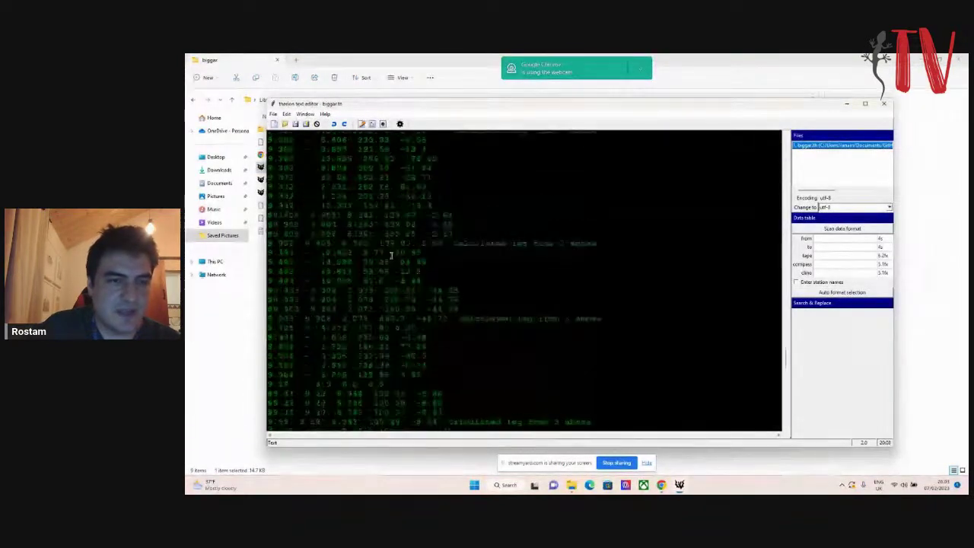
{"action": "scroll", "coordinate": [391, 254], "scroll_direction": "up", "scroll_amount": 12}
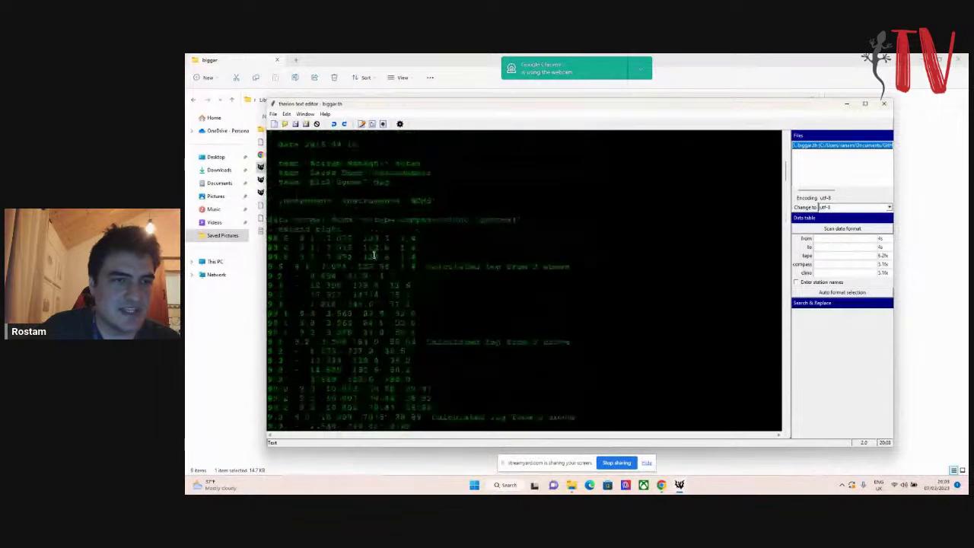
{"action": "scroll", "coordinate": [373, 255], "scroll_direction": "up", "scroll_amount": 3}
{"action": "scroll", "coordinate": [373, 255], "scroll_direction": "down", "scroll_amount": 1}
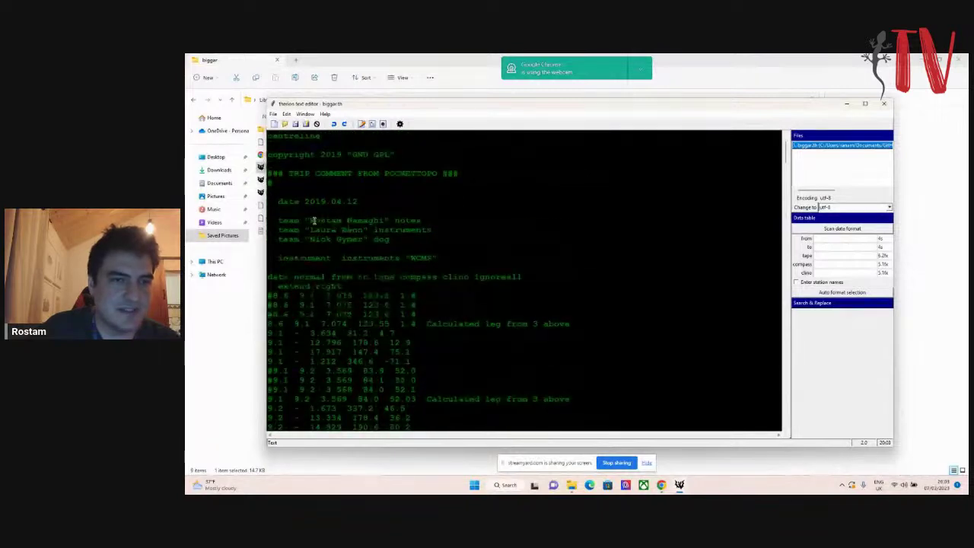
{"action": "left_click_drag", "start_coordinate": [310, 220], "coordinate": [390, 240]}
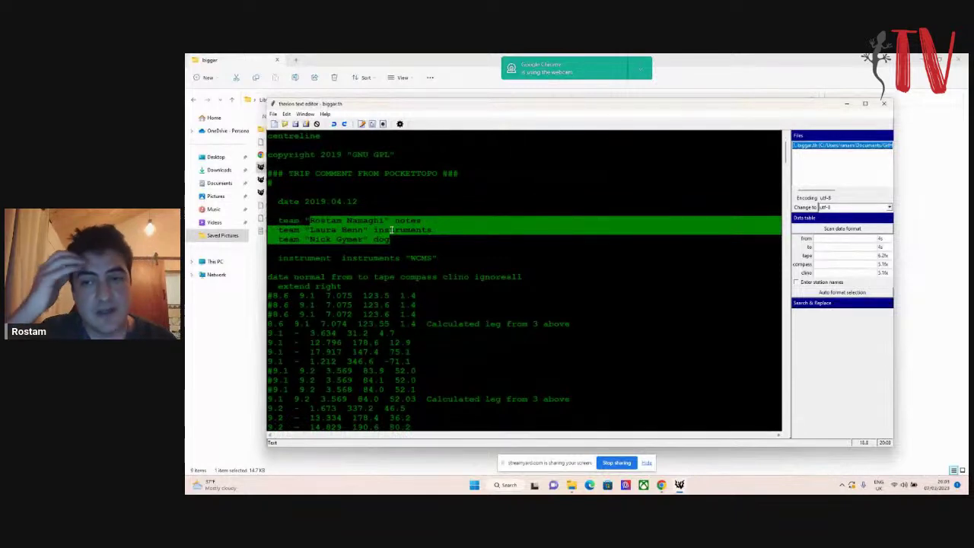
{"action": "left_click", "coordinate": [407, 239]}
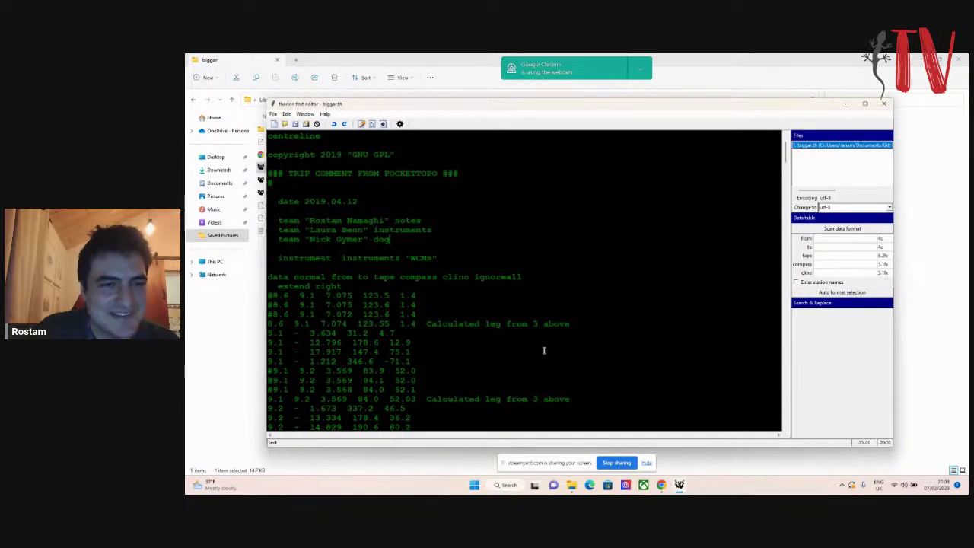
{"action": "scroll", "coordinate": [543, 350], "scroll_direction": "down", "scroll_amount": 15}
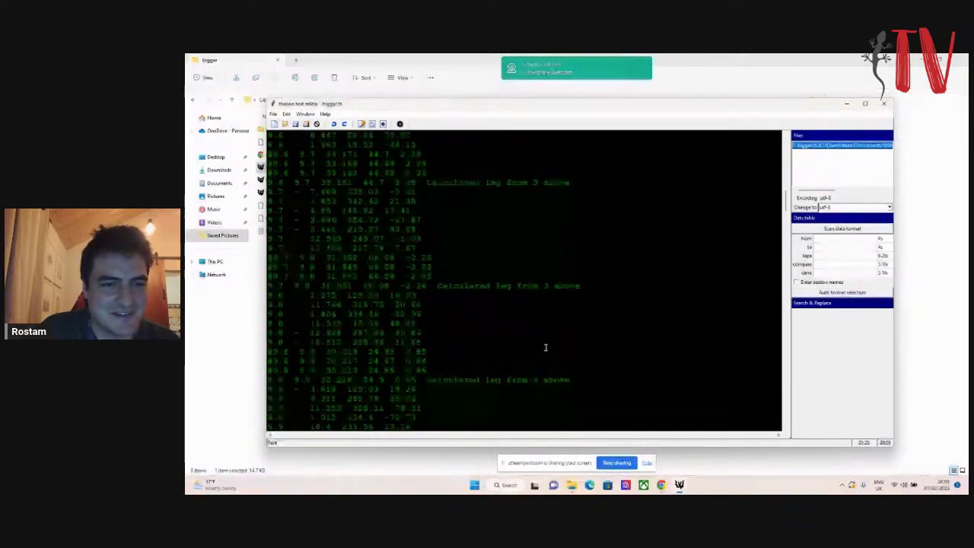
{"action": "scroll", "coordinate": [543, 350], "scroll_direction": "down", "scroll_amount": 5}
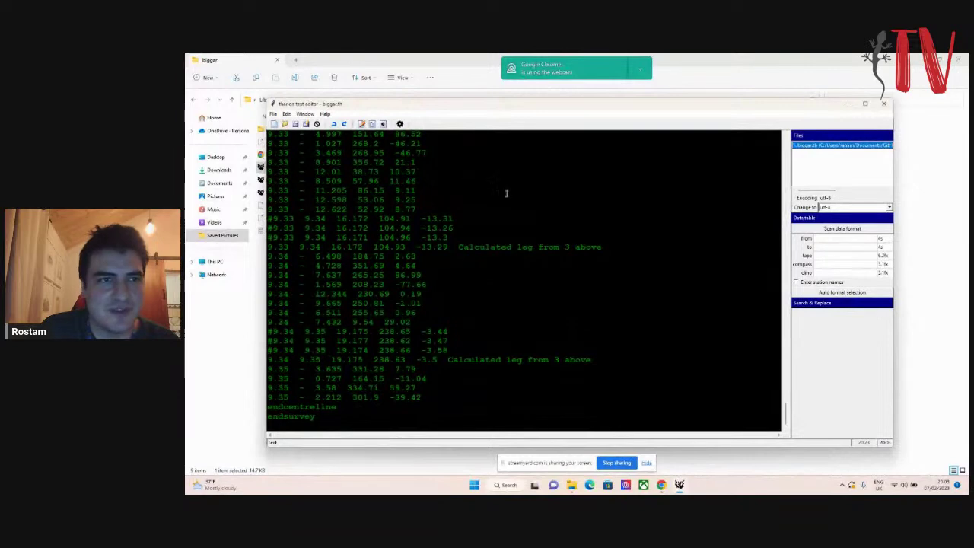
Step: Switch to the Therion map editor and open the biggar.th2 scraps file
{"action": "key", "text": "F2"}
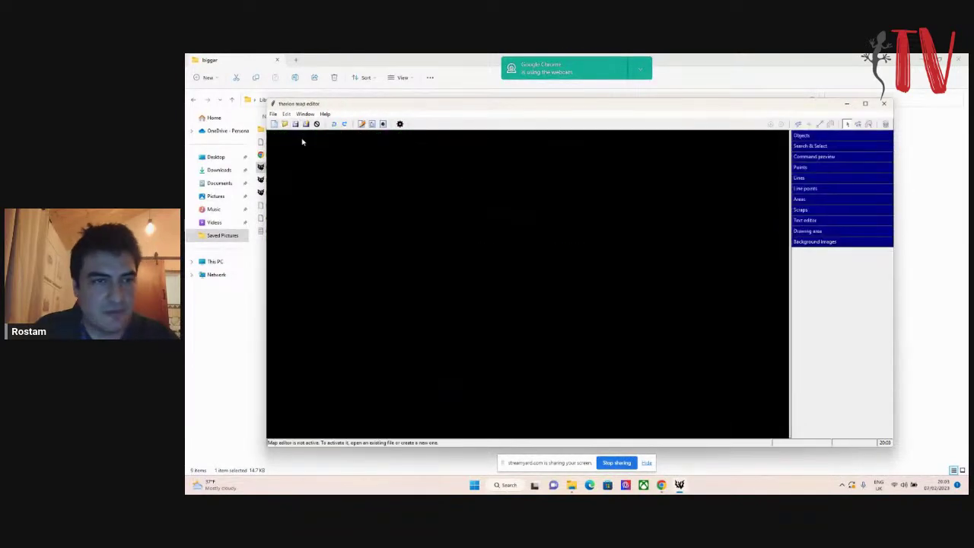
{"action": "left_click", "coordinate": [284, 123]}
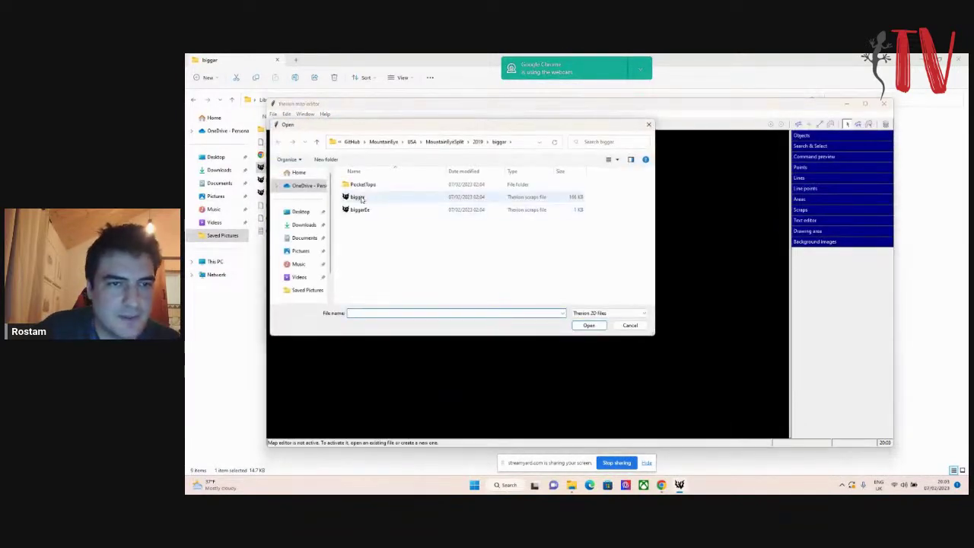
{"action": "left_click", "coordinate": [589, 325]}
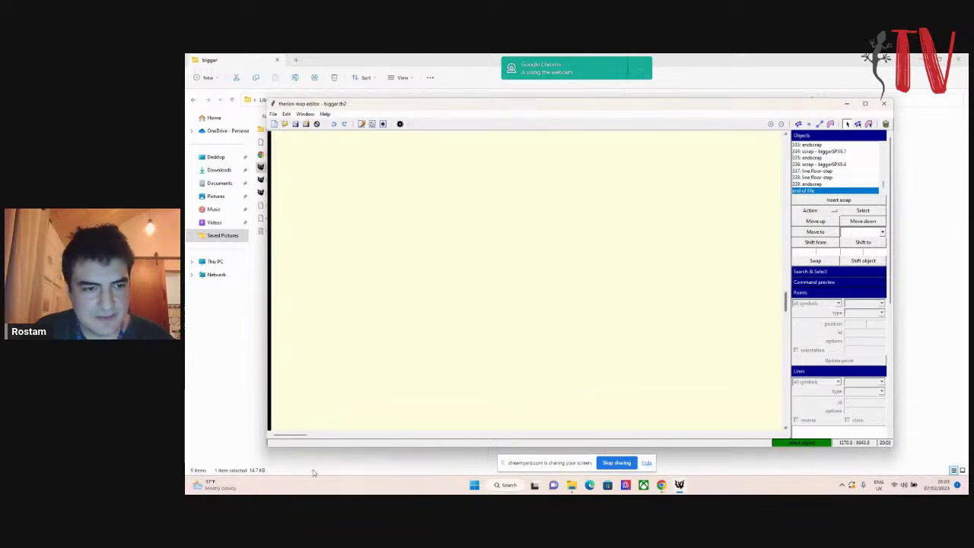
Step: Examine the background sketch of the biggar survey, following the passage walls, splay lines, cross-section and mud-fill area
{"action": "left_click_drag", "start_coordinate": [293, 435], "coordinate": [460, 436]}
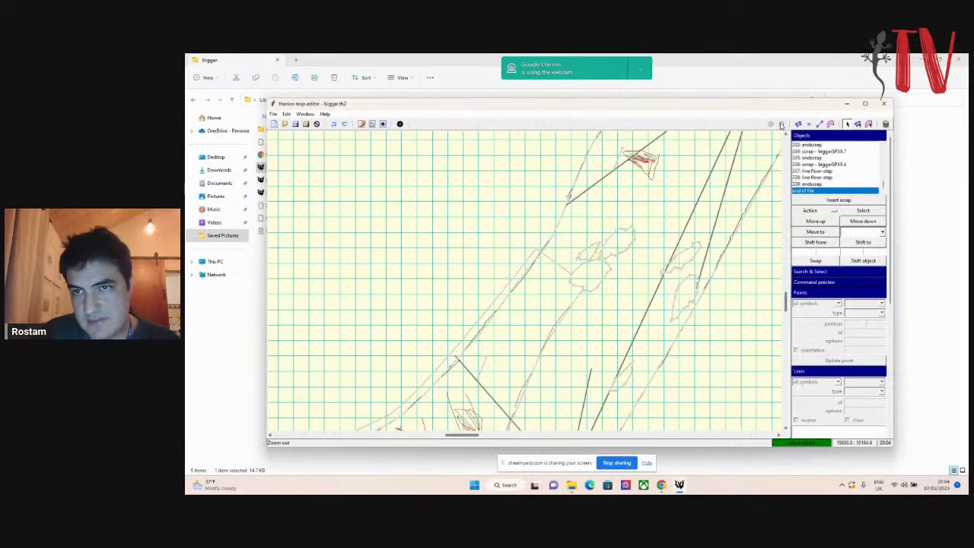
{"action": "mouse_move", "coordinate": [398, 102]}
{"action": "left_mouse_down"}
{"action": "mouse_move", "coordinate": [461, 105]}
{"action": "mouse_move", "coordinate": [382, 103]}
{"action": "left_mouse_up"}
{"action": "mouse_move", "coordinate": [456, 437]}
{"action": "left_mouse_down"}
{"action": "mouse_move", "coordinate": [542, 435]}
{"action": "mouse_move", "coordinate": [448, 433]}
{"action": "left_mouse_up"}
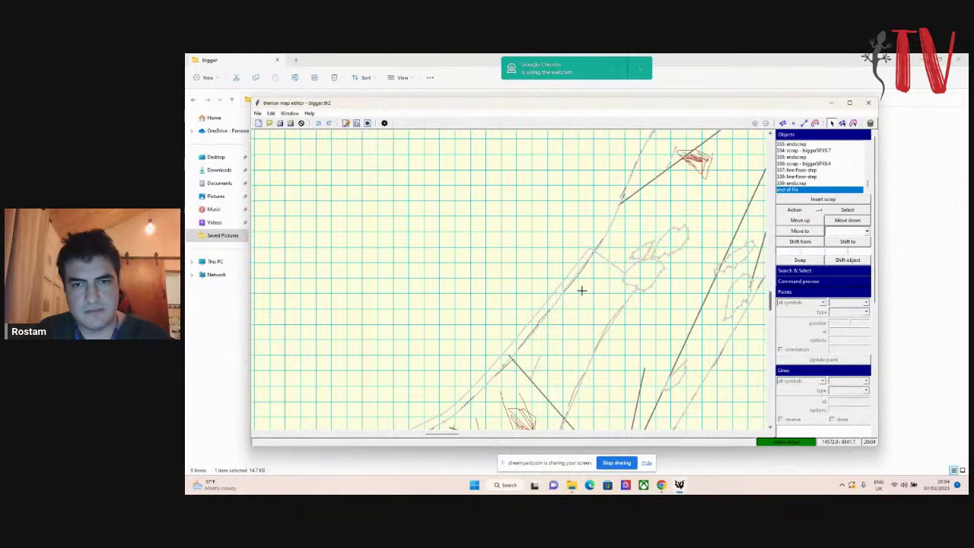
{"action": "right_click_drag", "start_coordinate": [587, 325], "coordinate": [475, 350]}
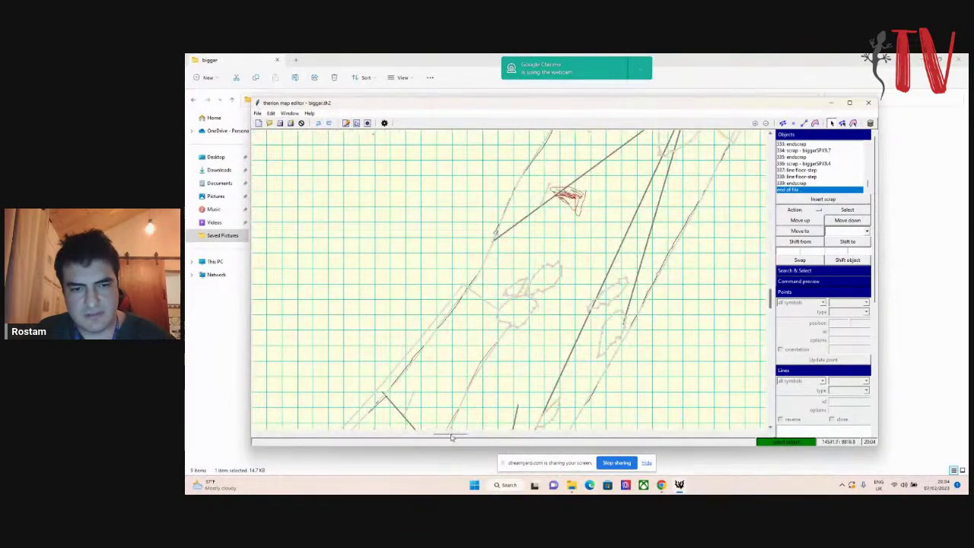
{"action": "left_click_drag", "start_coordinate": [454, 436], "coordinate": [467, 433]}
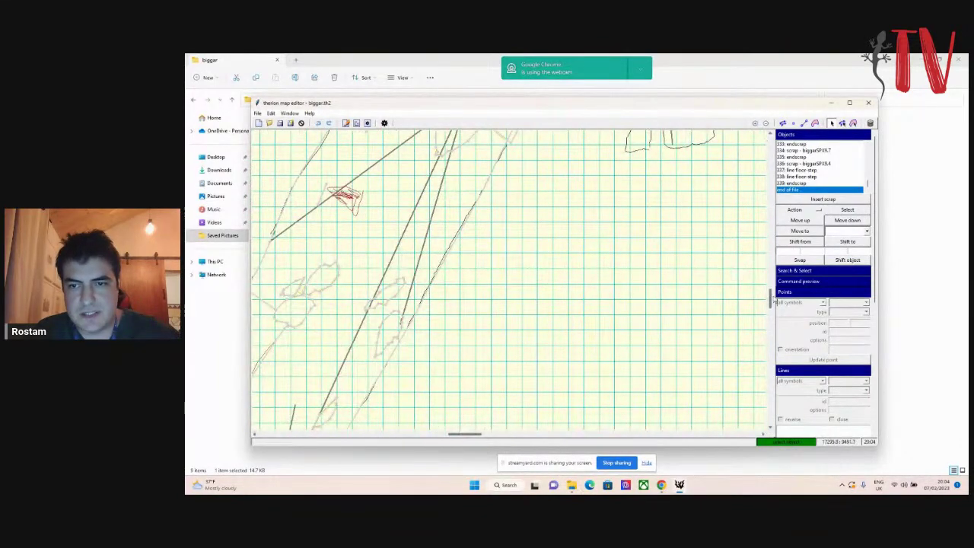
{"action": "left_click_drag", "start_coordinate": [772, 300], "coordinate": [770, 286]}
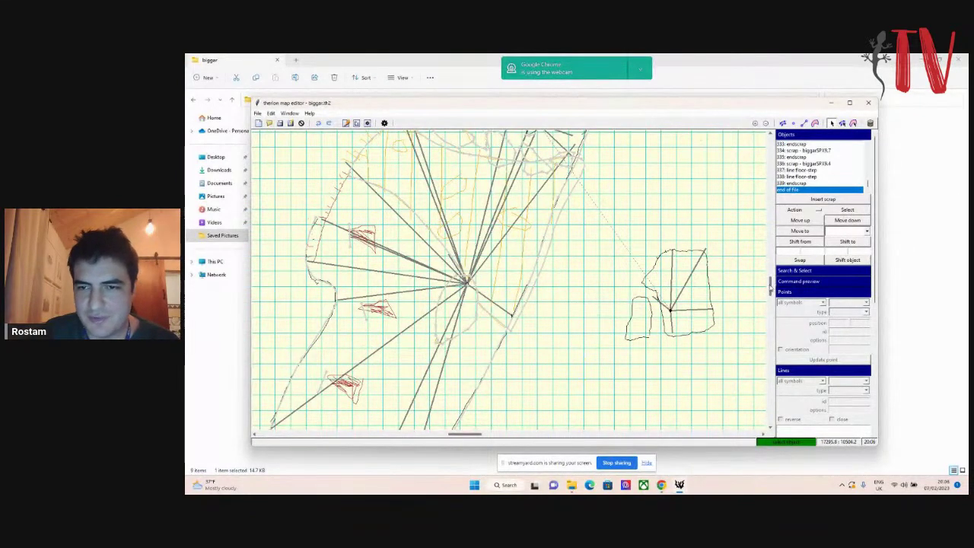
{"action": "left_click_drag", "start_coordinate": [769, 287], "coordinate": [770, 266]}
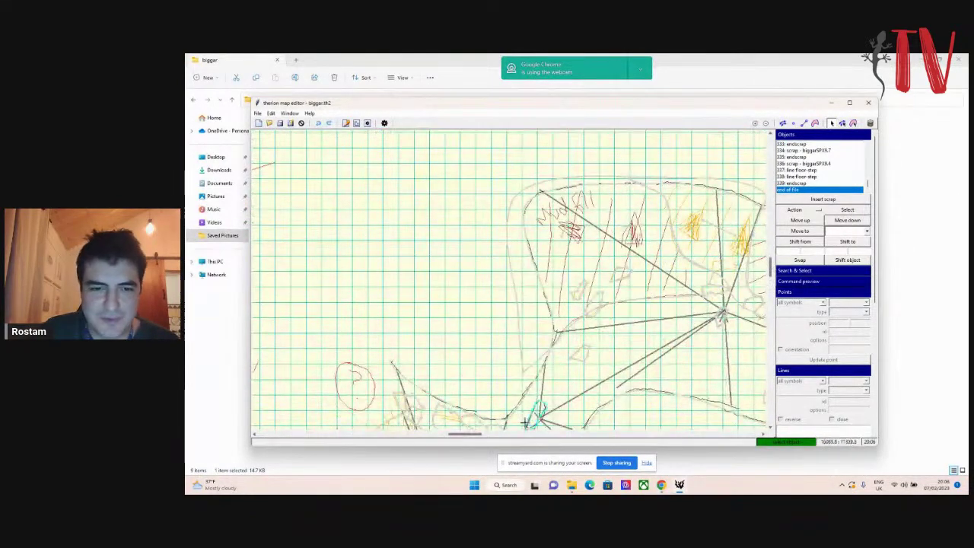
{"action": "left_click_drag", "start_coordinate": [472, 438], "coordinate": [511, 435]}
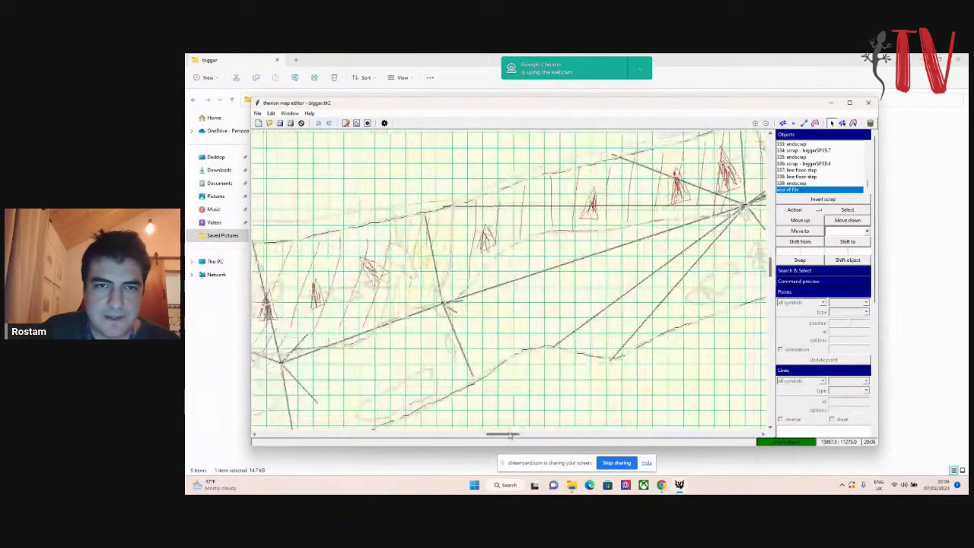
Step: Select the short reversed slope line over the sketched slope symbol in the biggarSP1 scrap
{"action": "left_click", "coordinate": [474, 256]}
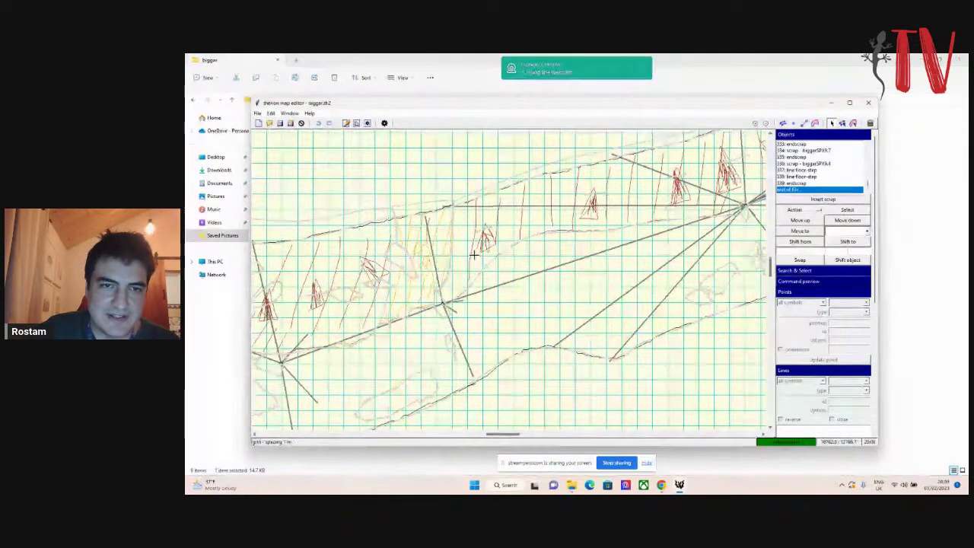
{"action": "key", "text": "ctrl+l"}
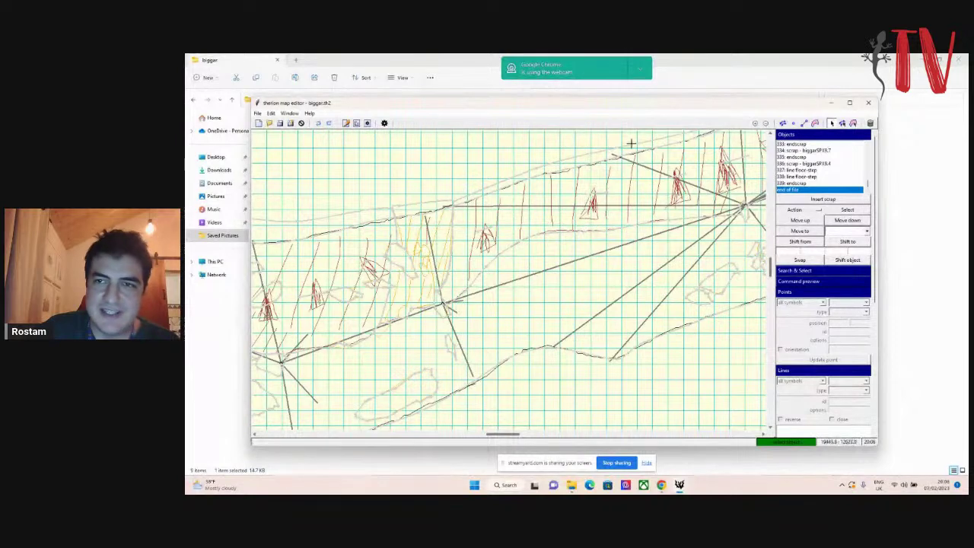
{"action": "left_click", "coordinate": [833, 124]}
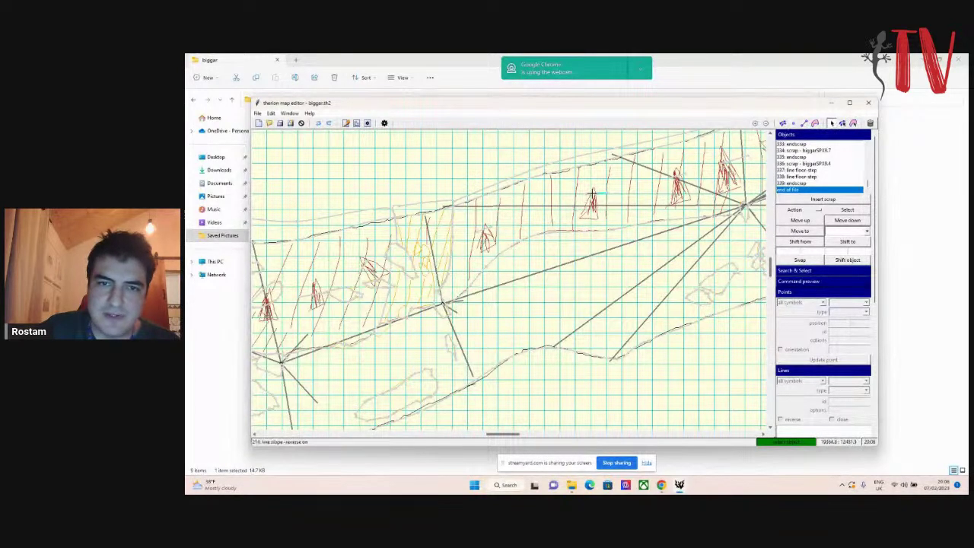
{"action": "left_click", "coordinate": [586, 194]}
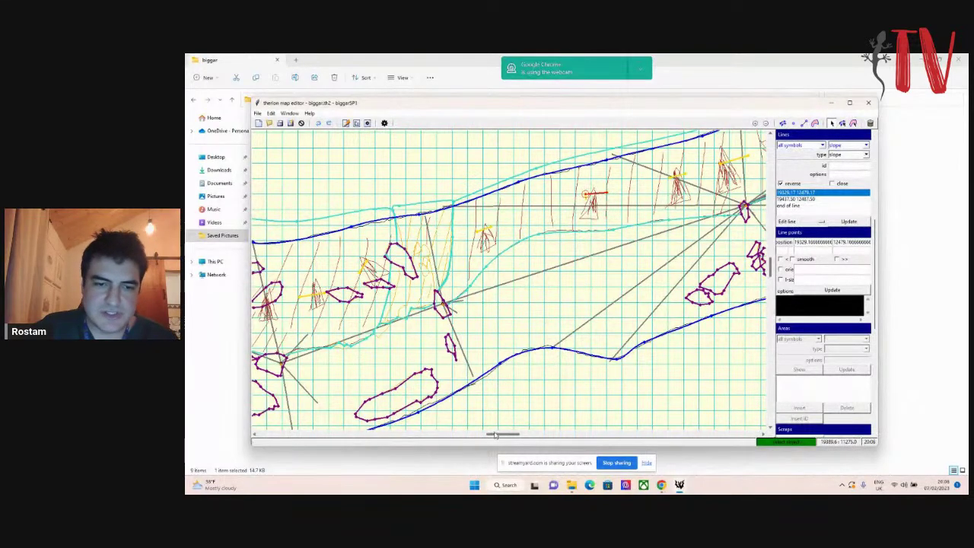
Step: Follow the traced passage walls and boulders northeast to the narrowing, and maximize the map editor window
{"action": "left_click_drag", "start_coordinate": [500, 435], "coordinate": [527, 436]}
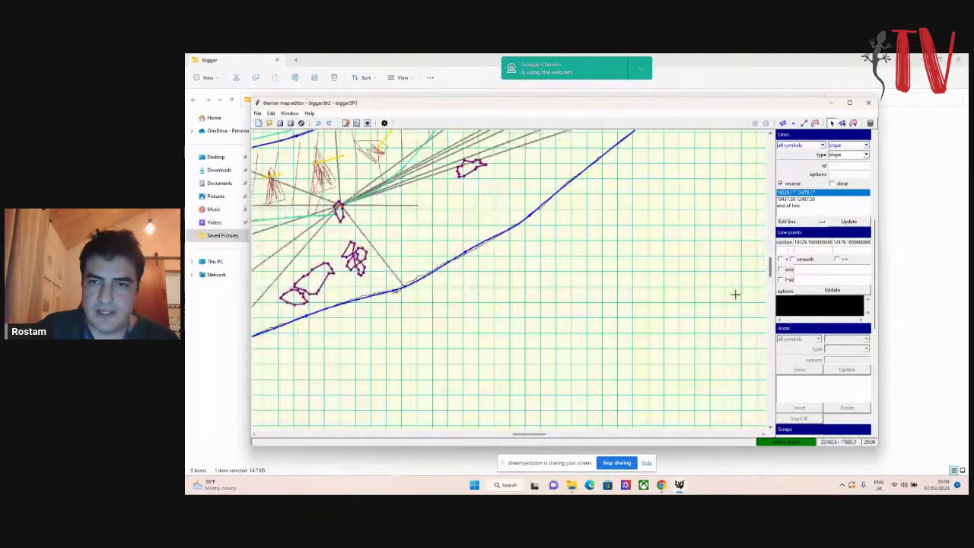
{"action": "scroll", "coordinate": [765, 263], "scroll_direction": "up", "scroll_amount": 5}
{"action": "scroll", "coordinate": [768, 257], "scroll_direction": "down", "scroll_amount": 1}
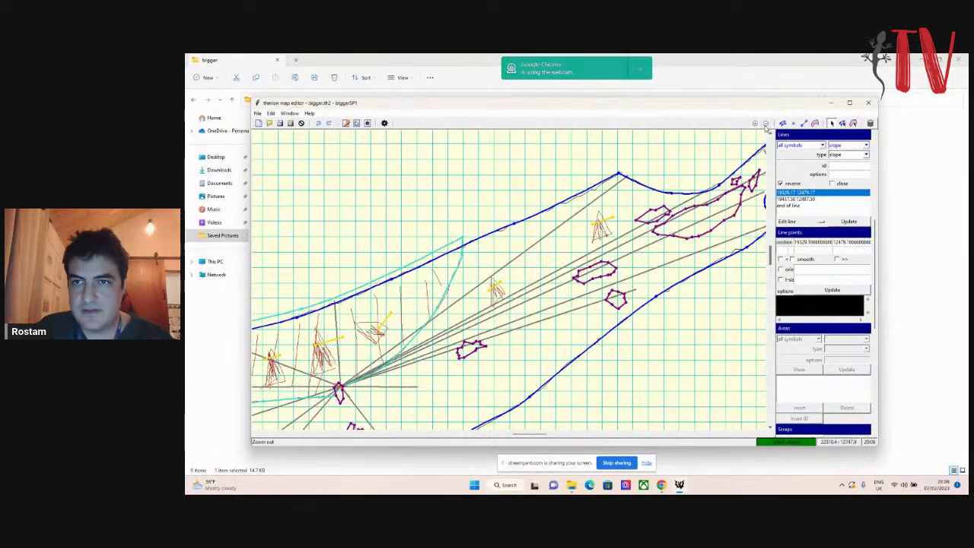
{"action": "left_click", "coordinate": [849, 103]}
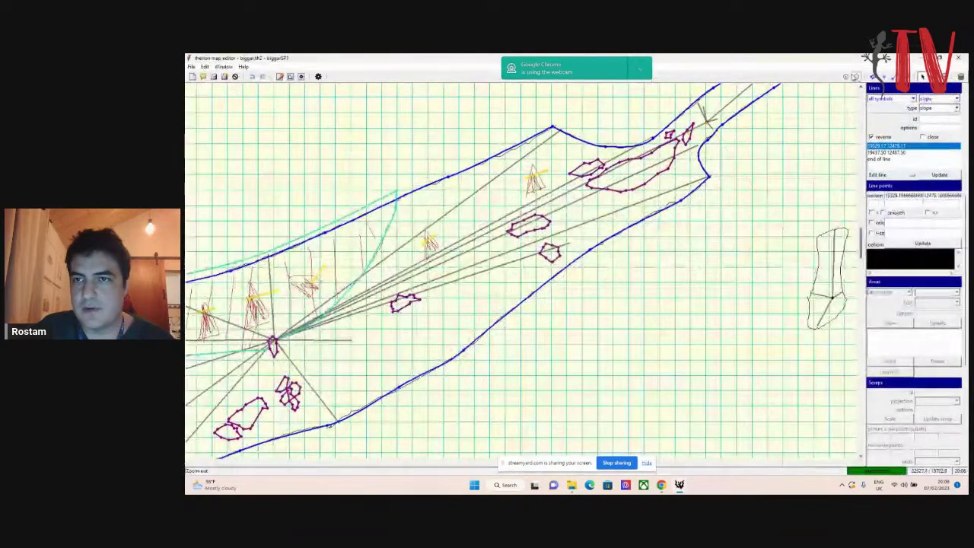
{"action": "left_click", "coordinate": [192, 67]}
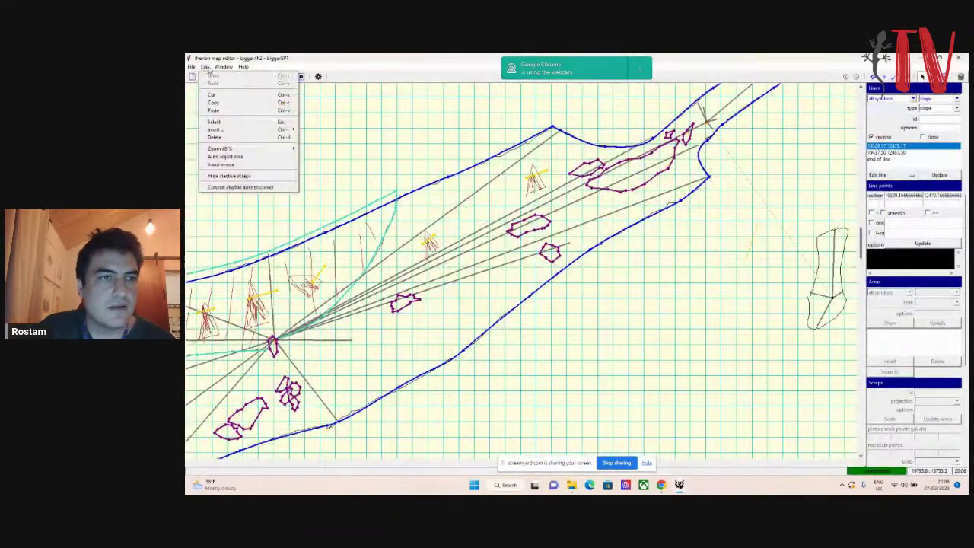
{"action": "mouse_move", "coordinate": [224, 67]}
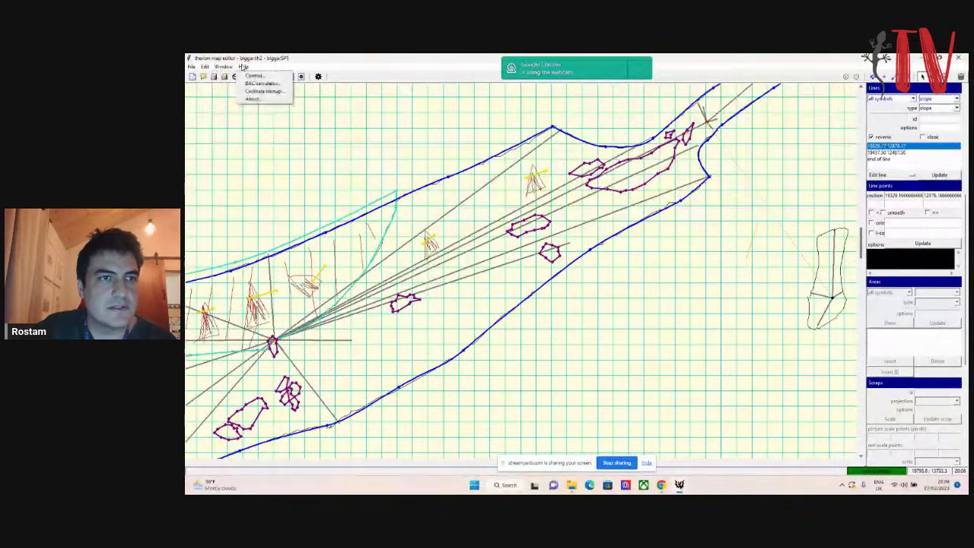
{"action": "left_click", "coordinate": [395, 76]}
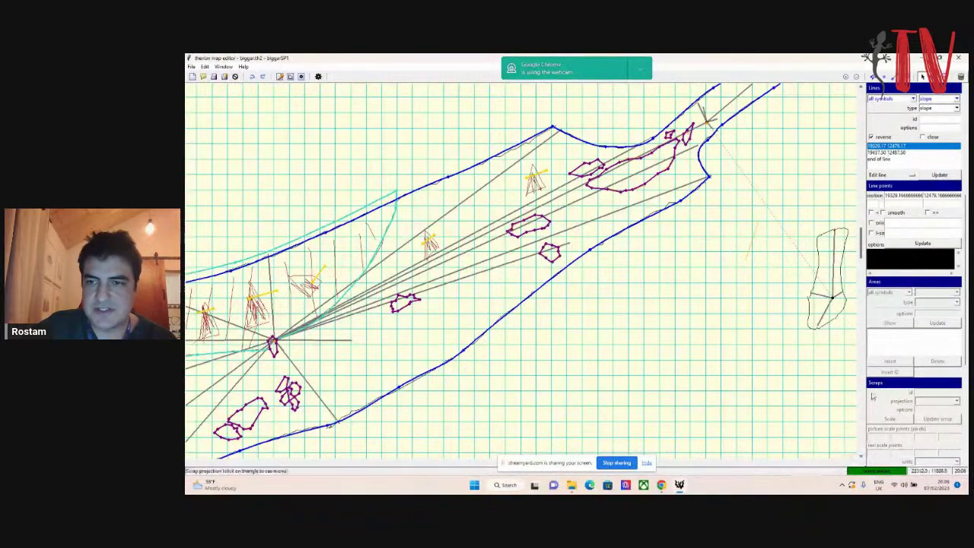
Step: Examine the traced walls, boulders and slope lines in the remaining parts of the biggarSP1 scrap, and close the map editor
{"action": "left_click_drag", "start_coordinate": [862, 250], "coordinate": [862, 224]}
{"action": "left_click", "coordinate": [411, 462]}
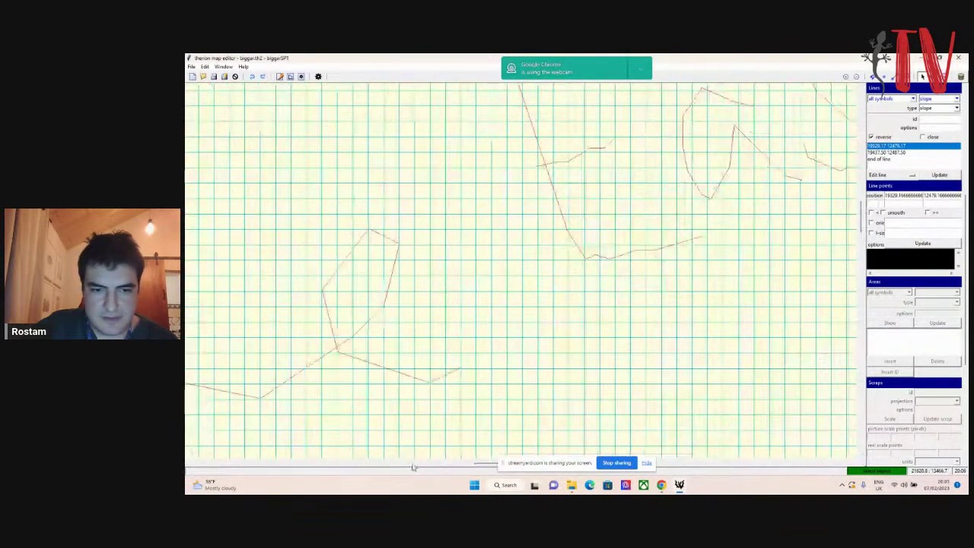
{"action": "left_click_drag", "start_coordinate": [482, 463], "coordinate": [748, 462]}
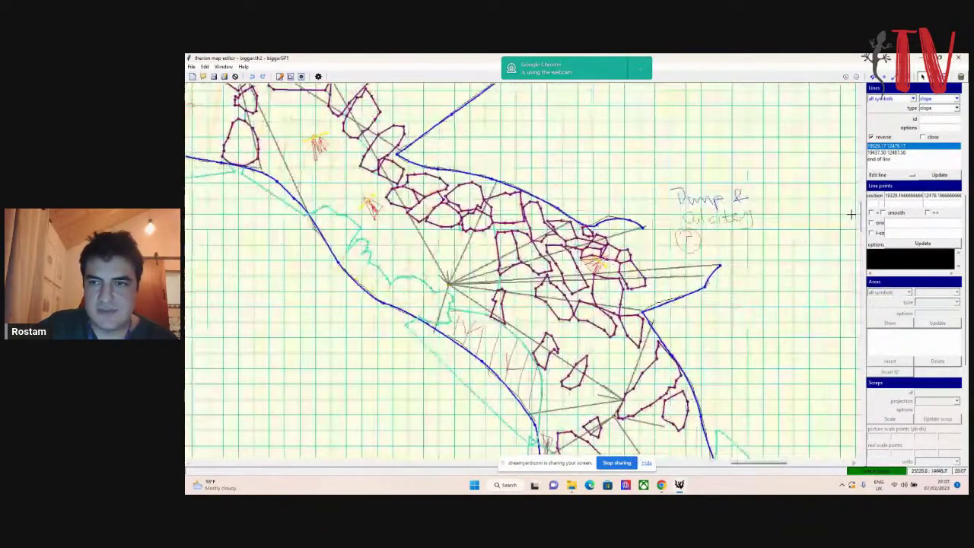
{"action": "left_click_drag", "start_coordinate": [862, 214], "coordinate": [862, 248]}
{"action": "mouse_move", "coordinate": [759, 463]}
{"action": "left_mouse_down"}
{"action": "mouse_move", "coordinate": [806, 466]}
{"action": "mouse_move", "coordinate": [387, 487]}
{"action": "mouse_move", "coordinate": [289, 456]}
{"action": "mouse_move", "coordinate": [255, 466]}
{"action": "mouse_move", "coordinate": [468, 463]}
{"action": "left_mouse_up"}
{"action": "left_click_drag", "start_coordinate": [862, 252], "coordinate": [862, 295]}
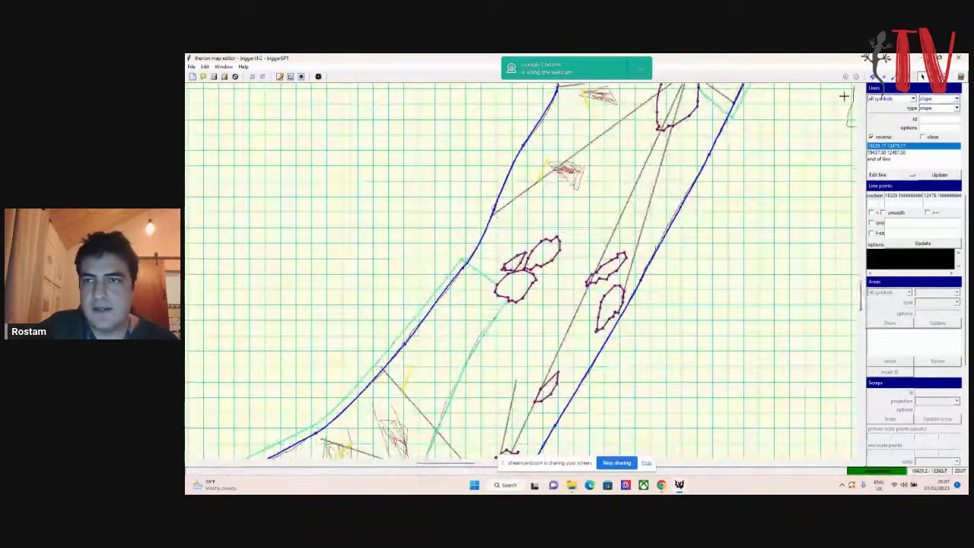
{"action": "left_click", "coordinate": [959, 58]}
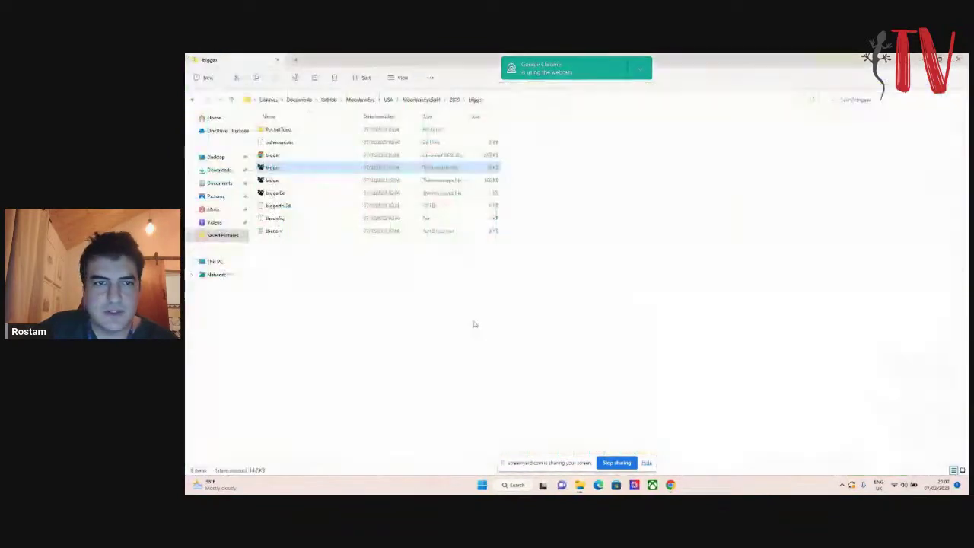
Step: Browse the survey folders of the 2019 directory and open the hyperborean-bore-north folder
{"action": "left_click", "coordinate": [454, 100]}
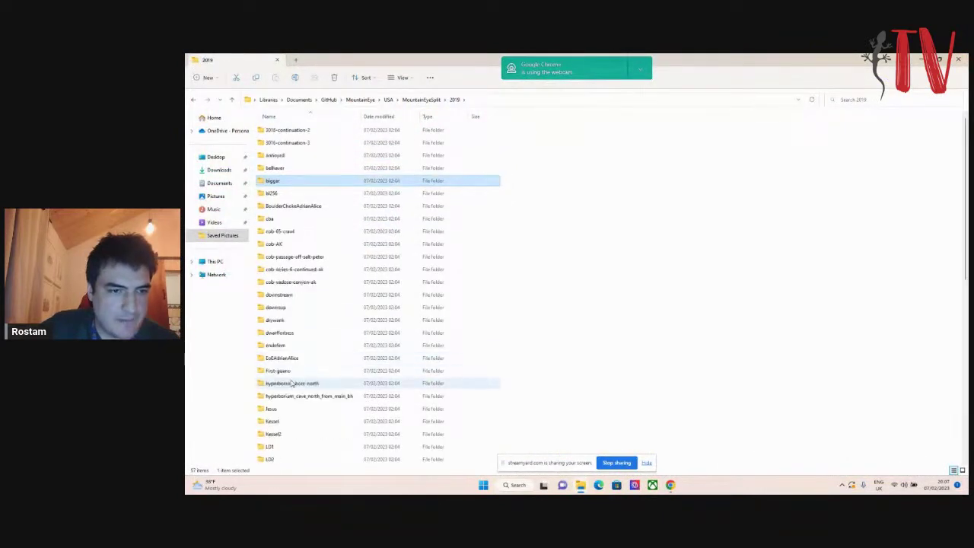
{"action": "scroll", "coordinate": [286, 381], "scroll_direction": "down", "scroll_amount": 6}
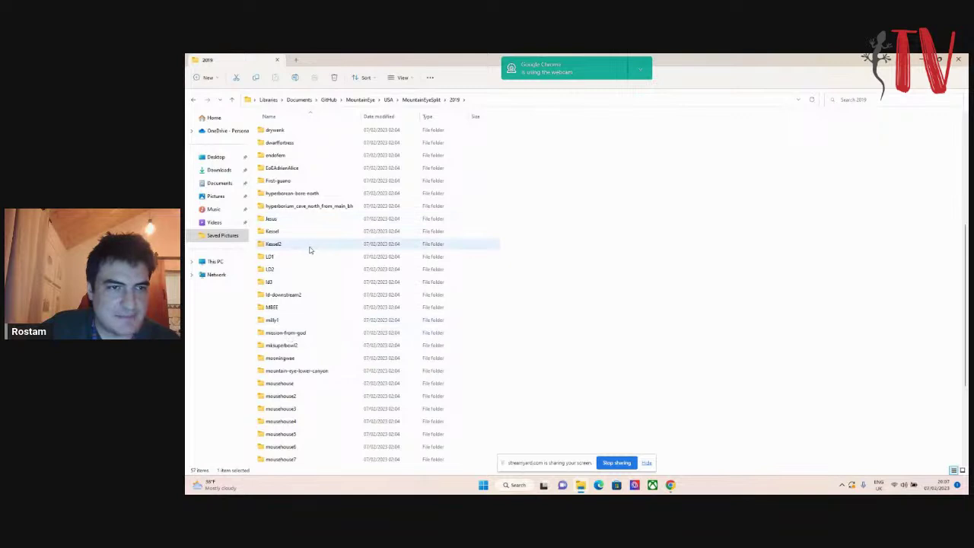
{"action": "scroll", "coordinate": [304, 251], "scroll_direction": "up", "scroll_amount": 1}
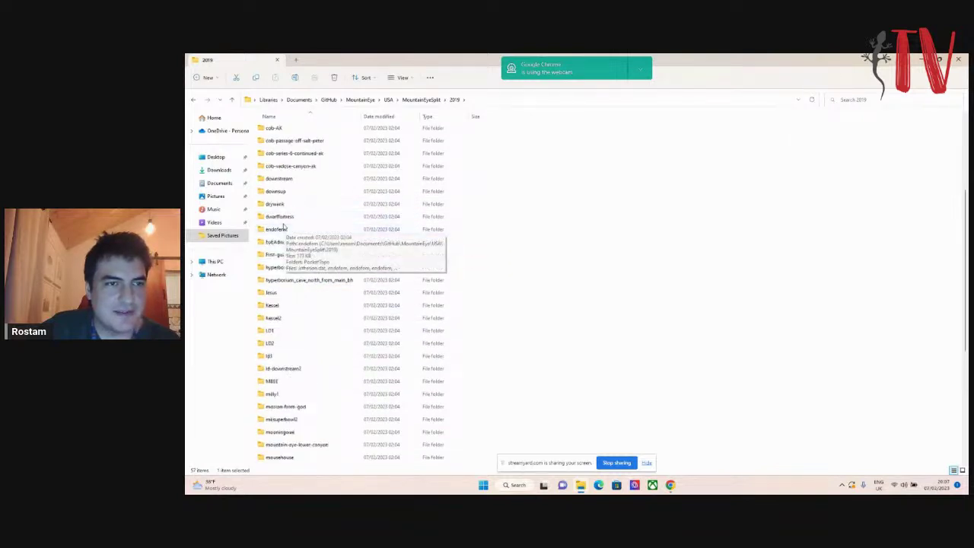
{"action": "scroll", "coordinate": [287, 222], "scroll_direction": "up", "scroll_amount": 3}
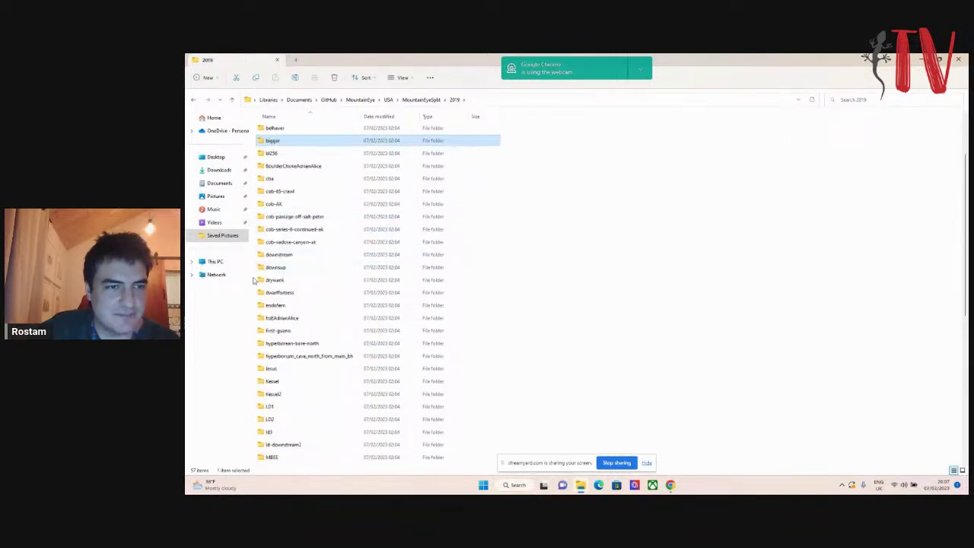
{"action": "double_click", "coordinate": [288, 347]}
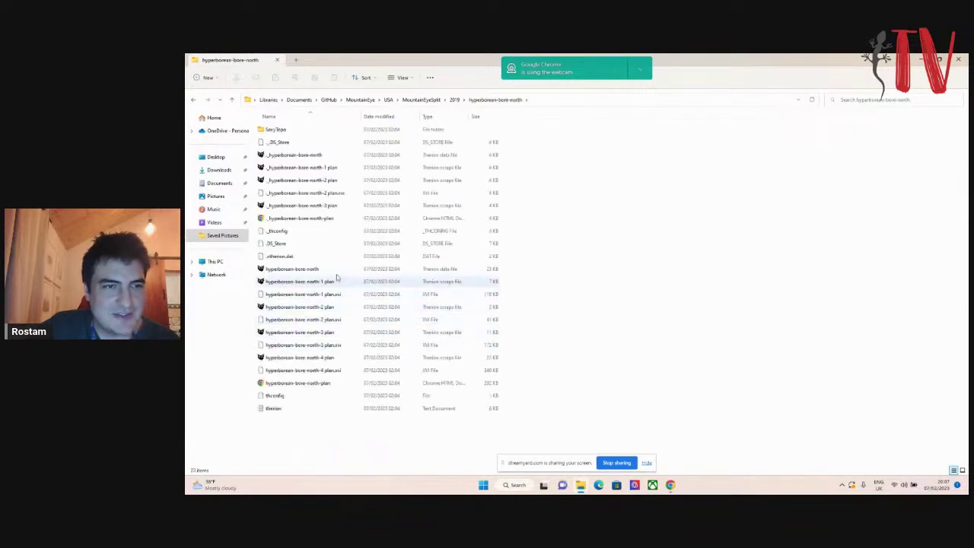
Step: Open the _hyperborean-bore-north-1 plan scraps file, check its whole drawing area for content, and close it
{"action": "double_click", "coordinate": [307, 167]}
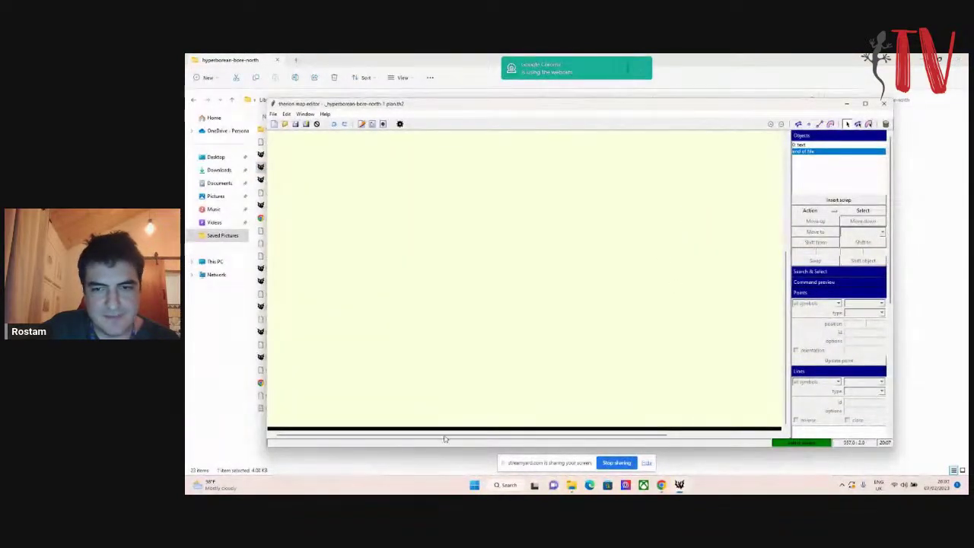
{"action": "left_click_drag", "start_coordinate": [445, 435], "coordinate": [553, 436]}
{"action": "left_click_drag", "start_coordinate": [787, 287], "coordinate": [787, 169]}
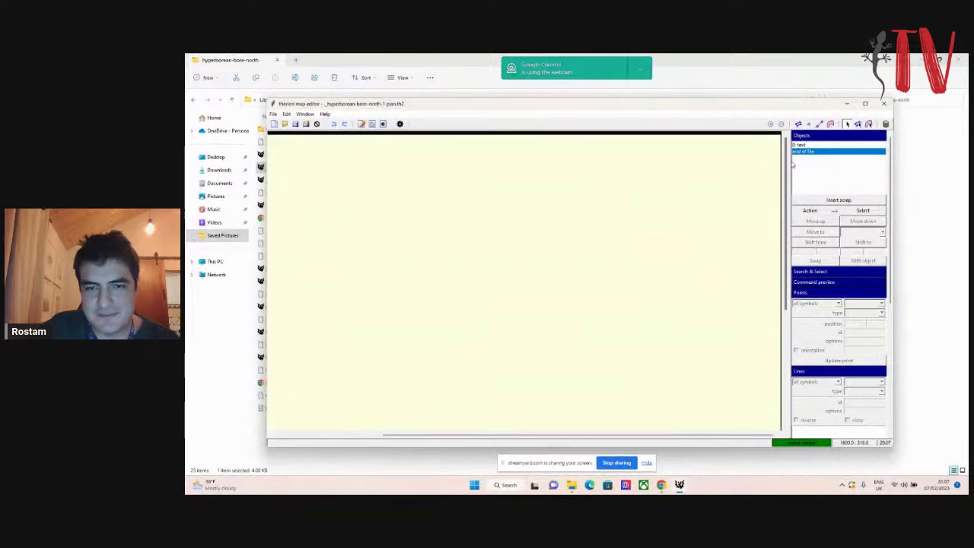
{"action": "left_click_drag", "start_coordinate": [577, 437], "coordinate": [613, 437]}
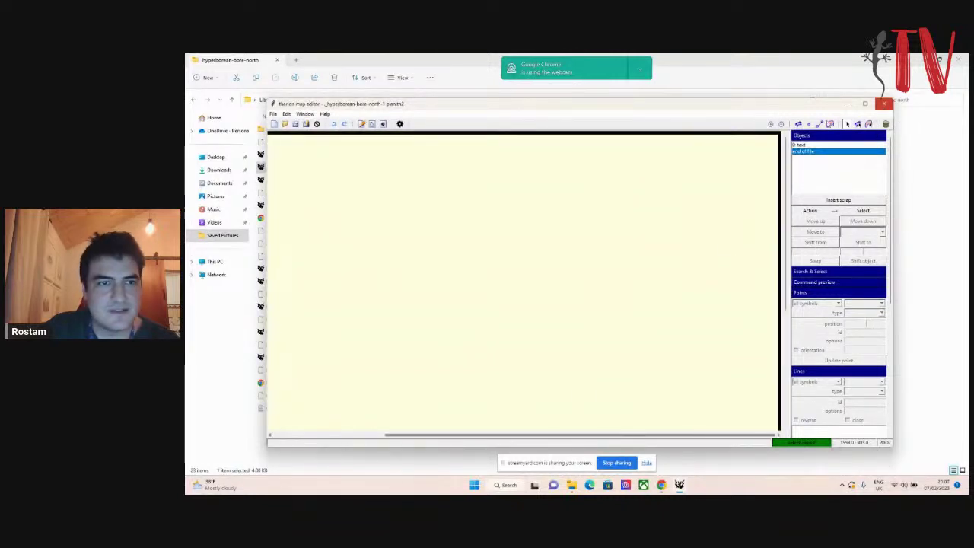
{"action": "left_click", "coordinate": [884, 103]}
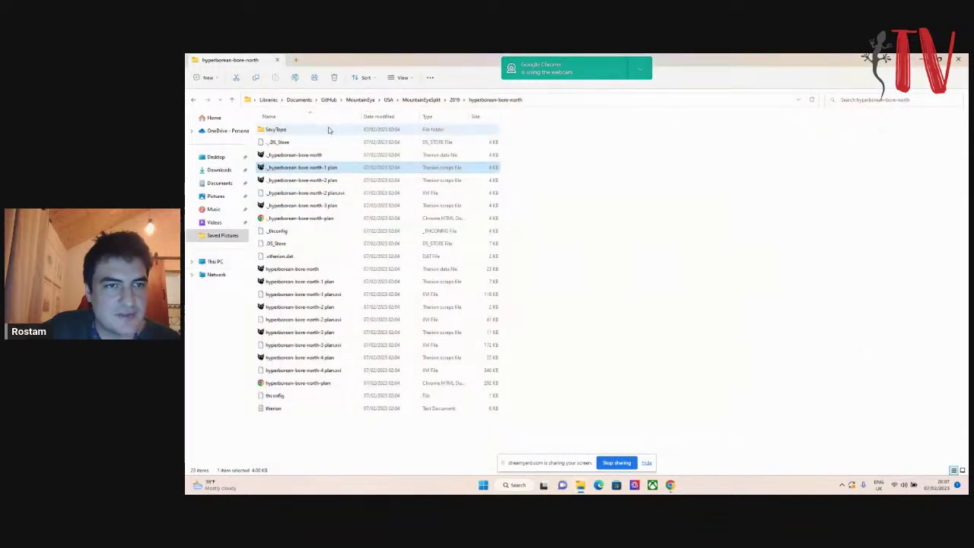
Step: Open the _hyperborean-bore-north-2 plan scraps file, check its drawing area for content, and close it
{"action": "double_click", "coordinate": [312, 181]}
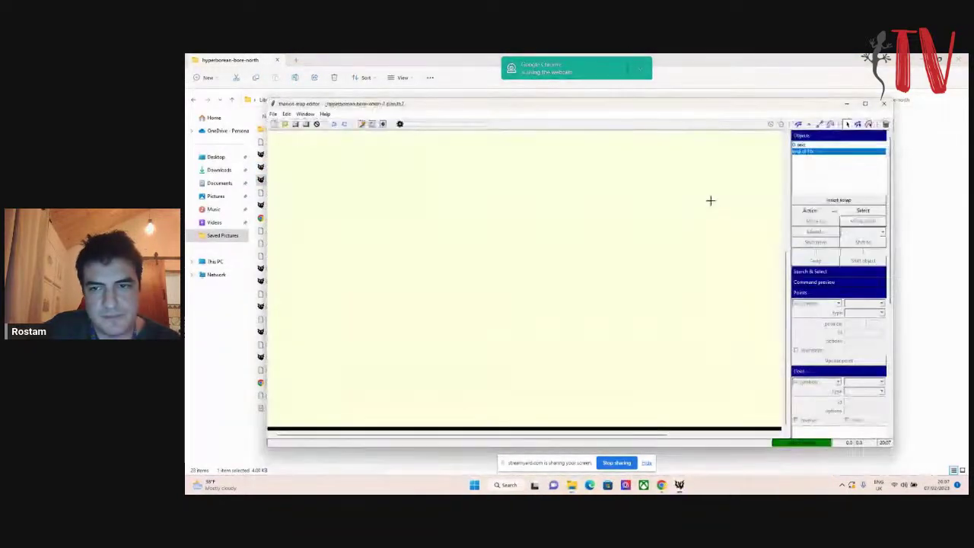
{"action": "left_click_drag", "start_coordinate": [790, 310], "coordinate": [788, 309]}
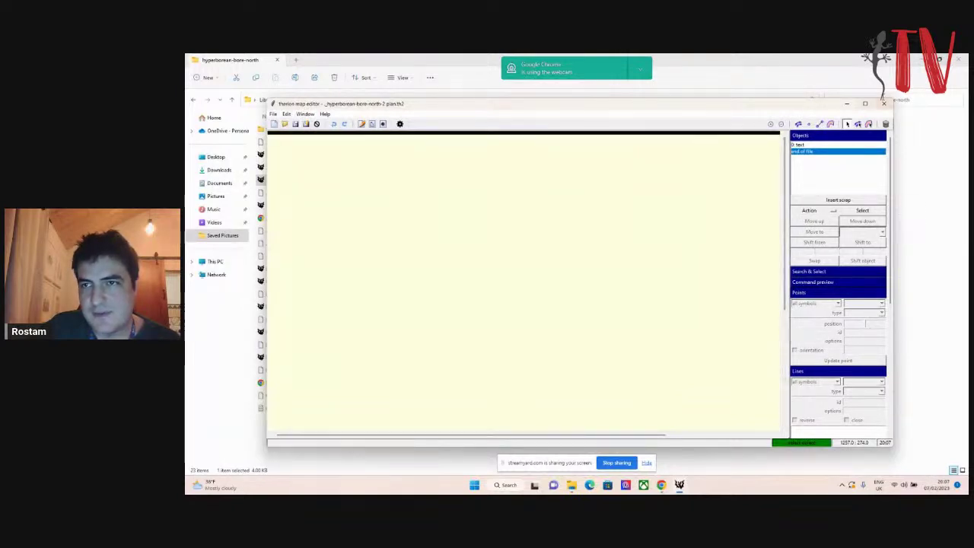
{"action": "left_click", "coordinate": [884, 103]}
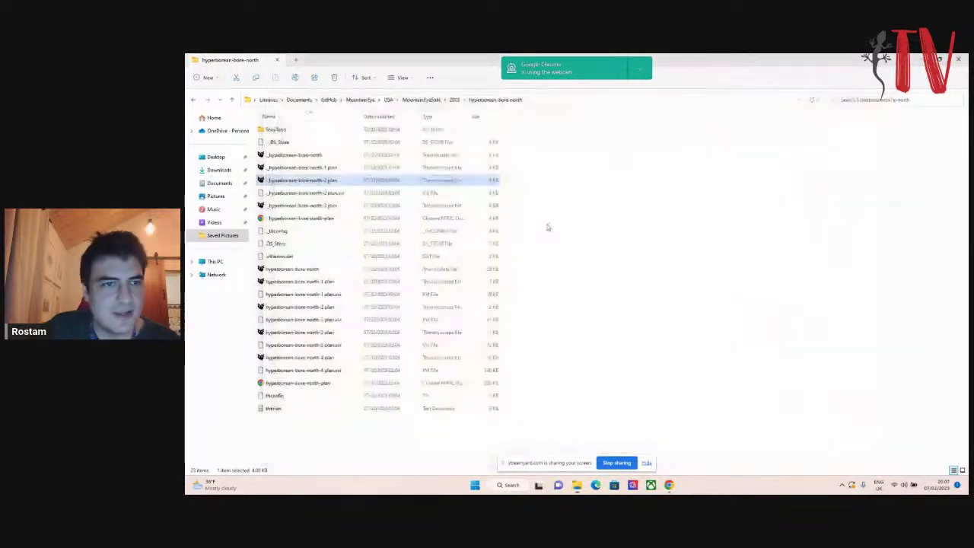
Step: Return to the 2019 directory and open the Therion data file in the dwarffortress folder
{"action": "left_click", "coordinate": [455, 100]}
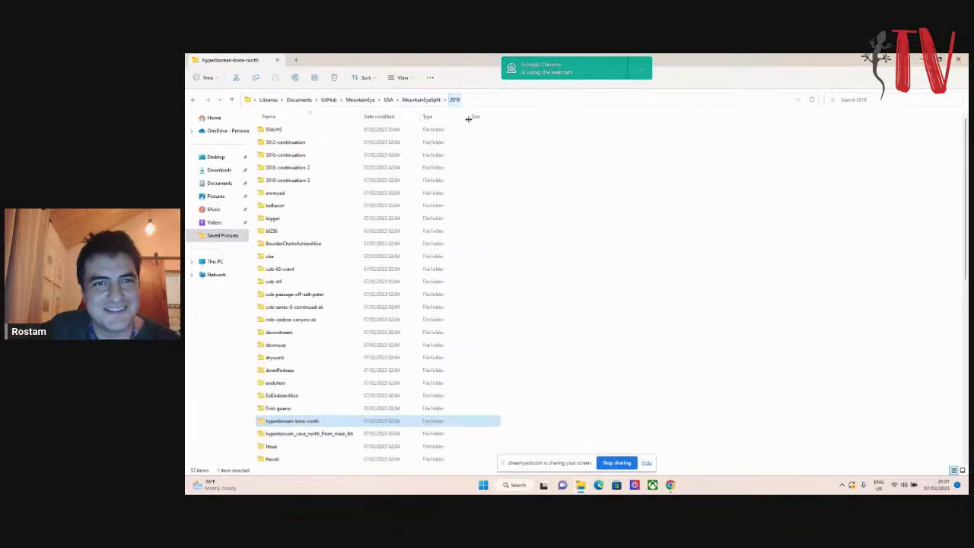
{"action": "double_click", "coordinate": [302, 372]}
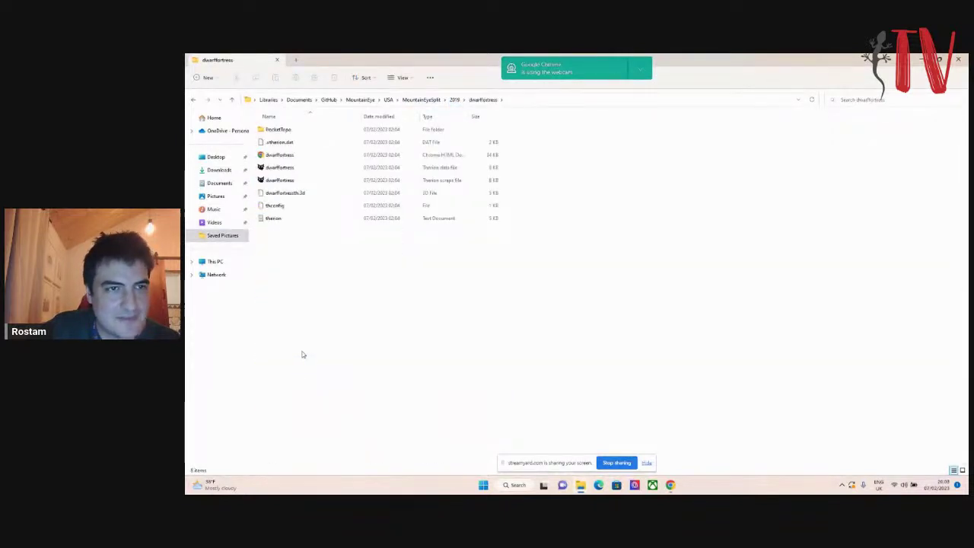
{"action": "left_click", "coordinate": [297, 169]}
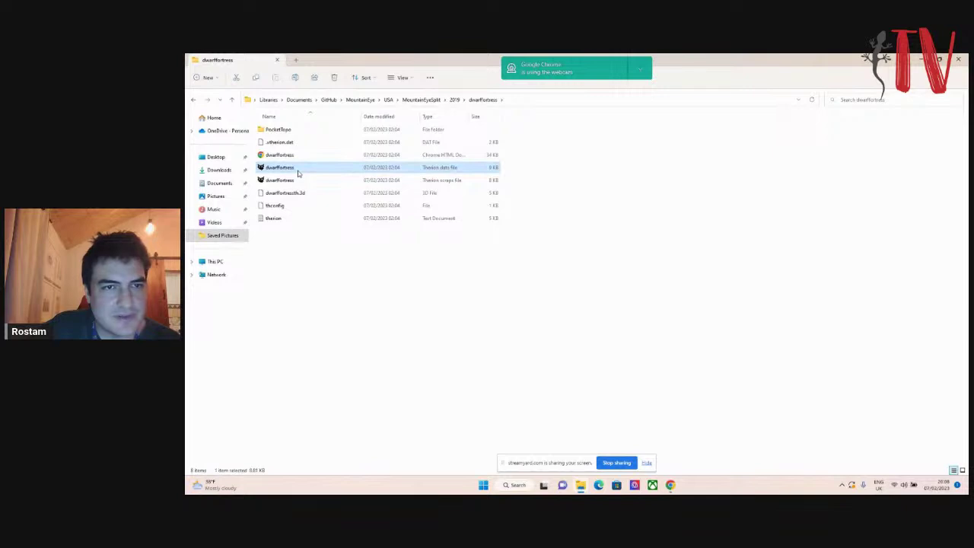
{"action": "double_click", "coordinate": [297, 169]}
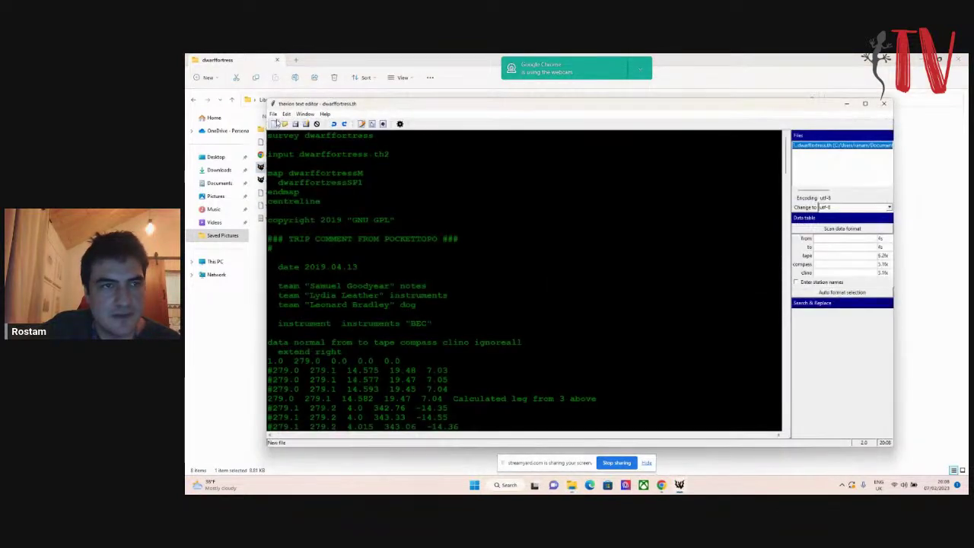
{"action": "left_click", "coordinate": [283, 123]}
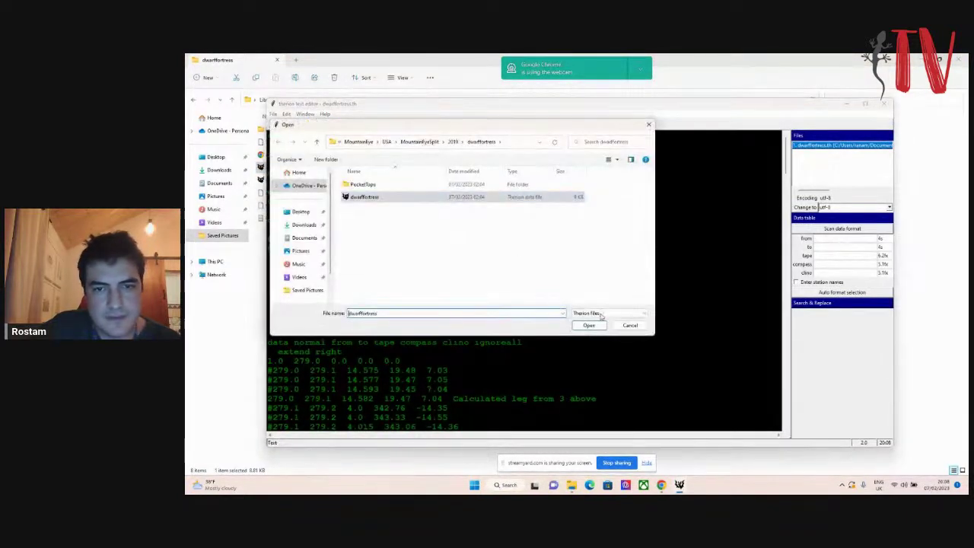
{"action": "left_click", "coordinate": [589, 324]}
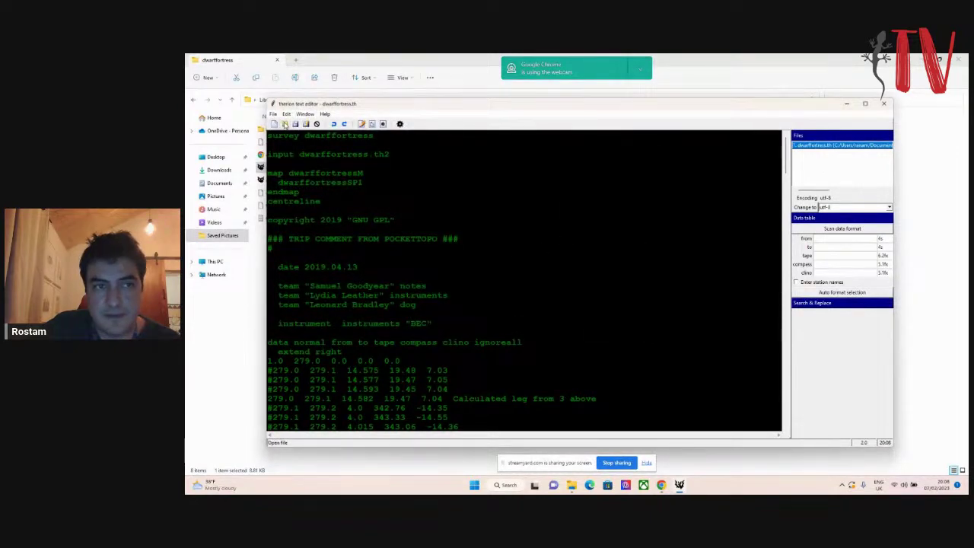
{"action": "left_click", "coordinate": [284, 124]}
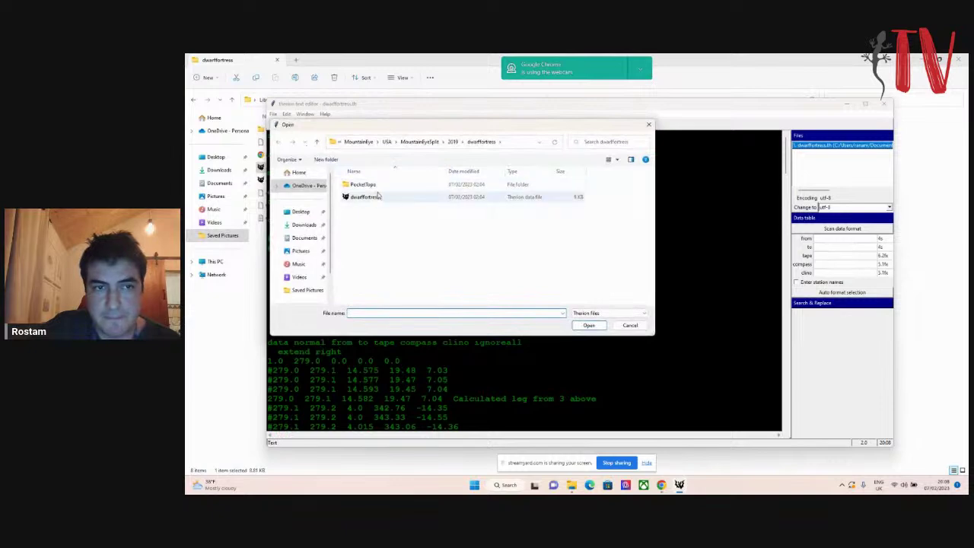
{"action": "left_click", "coordinate": [593, 330]}
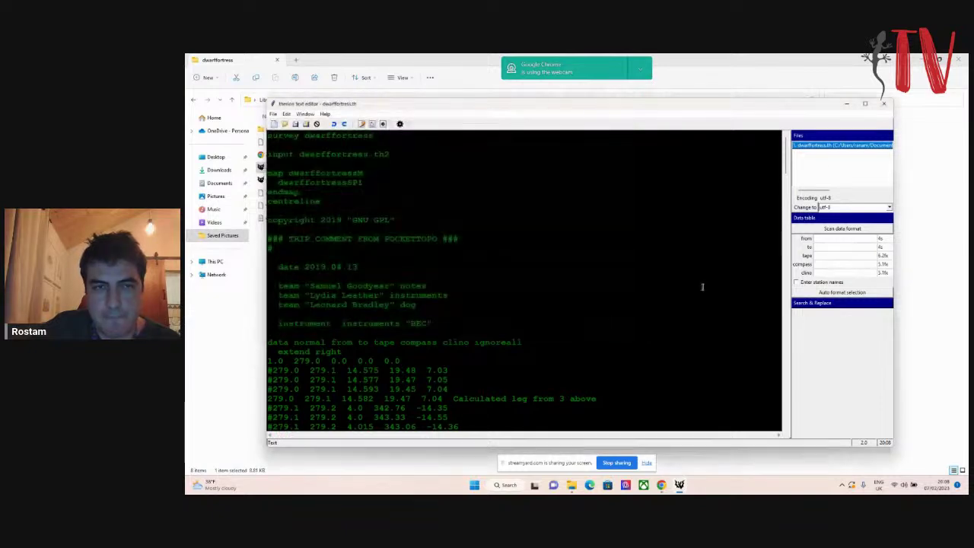
Step: Switch to the Therion map editor and open the dwarffortress.th2 scraps file
{"action": "key", "text": "F2"}
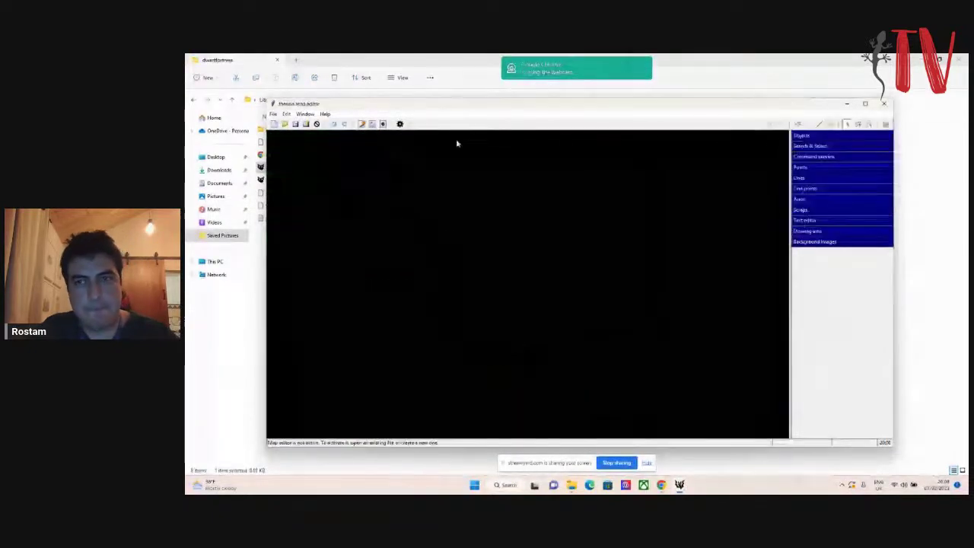
{"action": "left_click", "coordinate": [283, 124]}
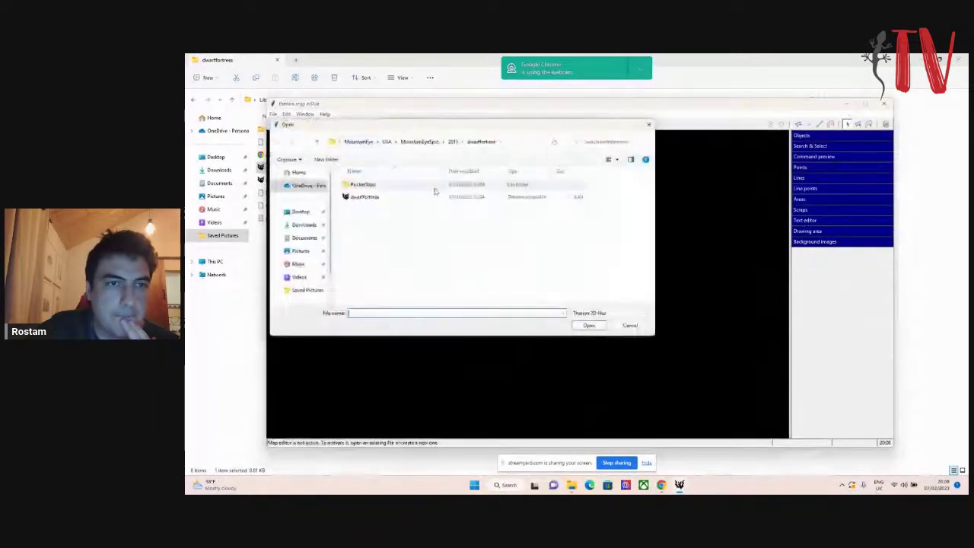
{"action": "left_click", "coordinate": [431, 196]}
{"action": "left_click", "coordinate": [594, 325]}
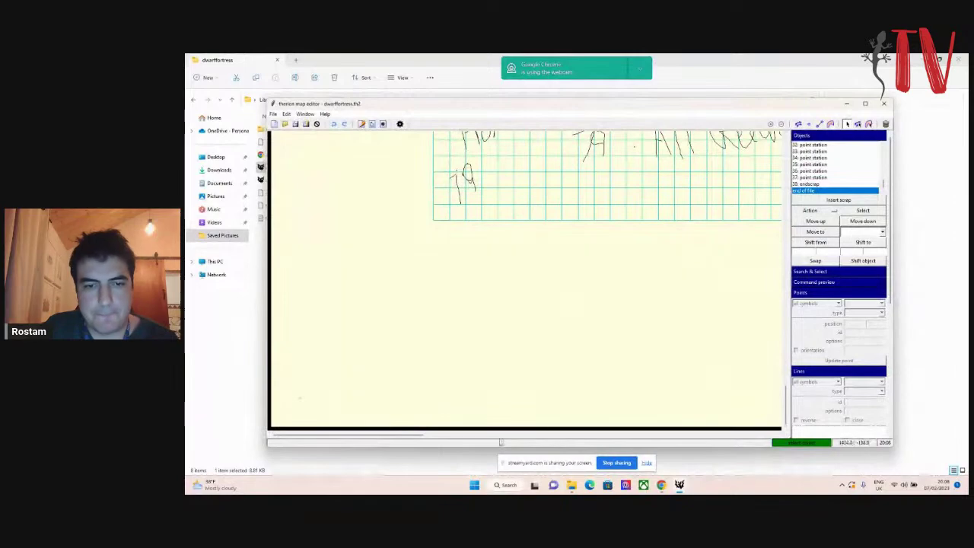
Step: Bring the sketched passage into view and select the dwarffortressSP1 scrap to highlight its traced lines
{"action": "left_click_drag", "start_coordinate": [419, 438], "coordinate": [511, 438]}
{"action": "left_click_drag", "start_coordinate": [788, 397], "coordinate": [801, 267]}
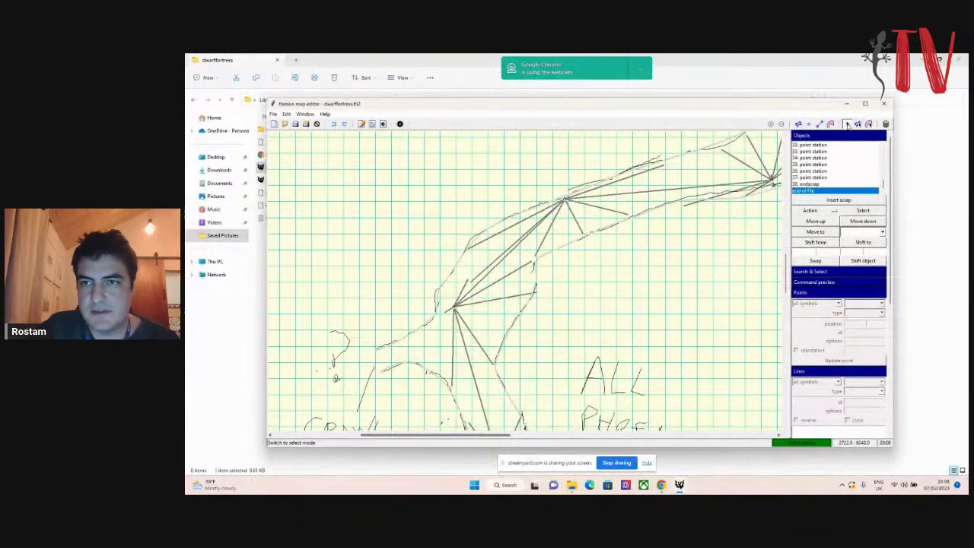
{"action": "left_click_drag", "start_coordinate": [883, 187], "coordinate": [900, 152]}
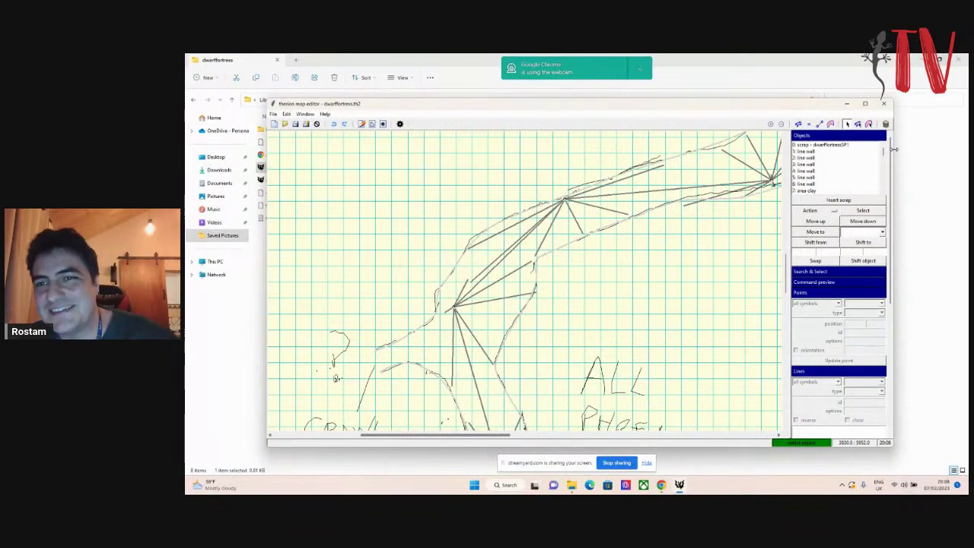
{"action": "left_click", "coordinate": [848, 146]}
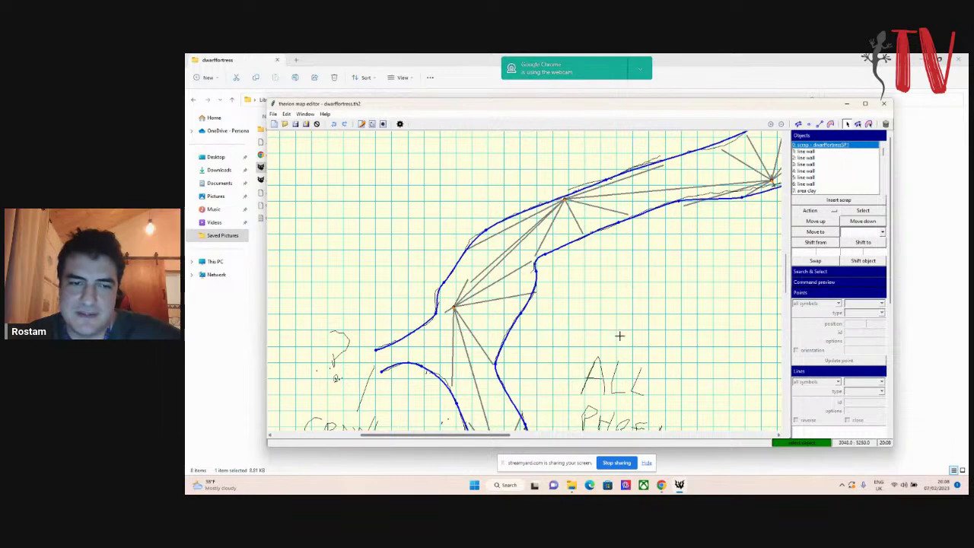
Step: Follow the traced dwarffortress passage from the entrance boulders and clay area northeast to the crawl and exit, and clear the scrap selection
{"action": "left_click_drag", "start_coordinate": [788, 278], "coordinate": [786, 345]}
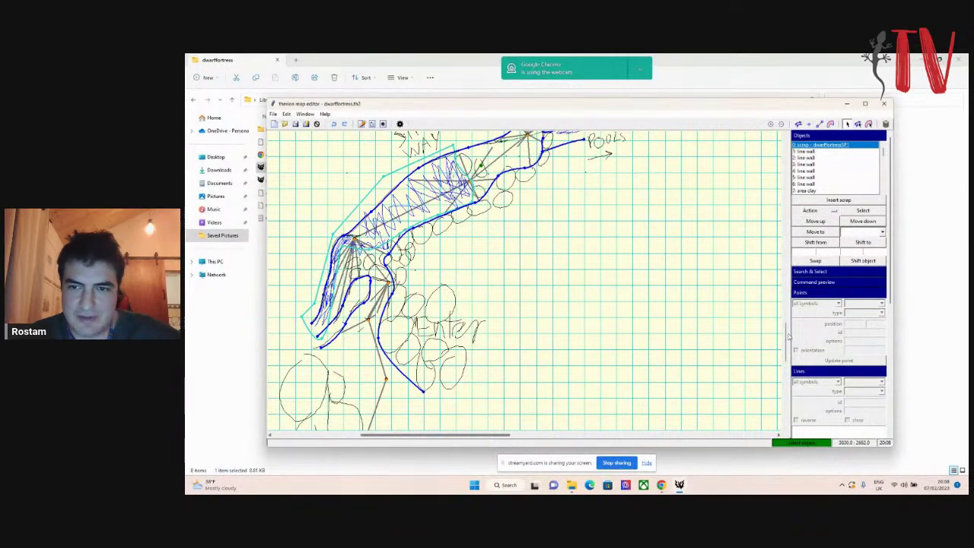
{"action": "left_click_drag", "start_coordinate": [788, 347], "coordinate": [761, 276]}
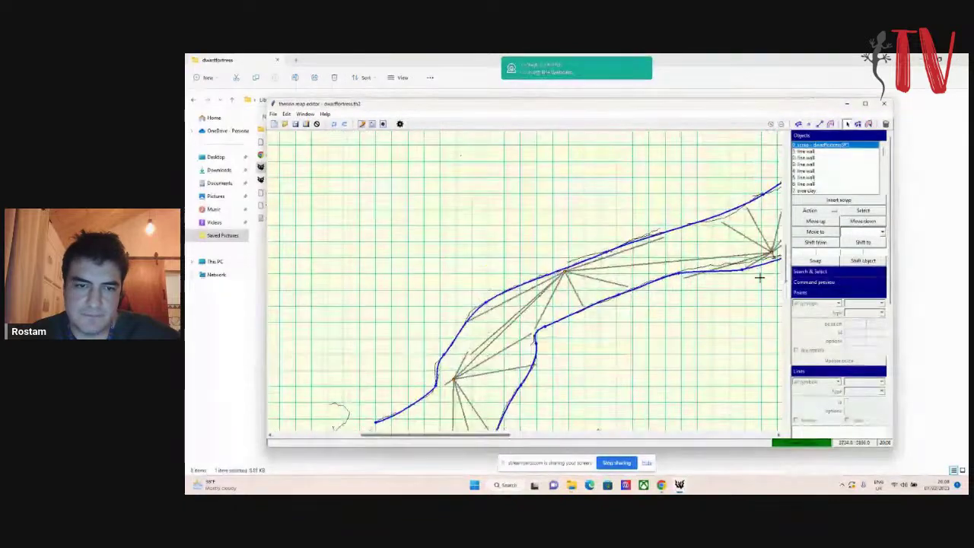
{"action": "left_click_drag", "start_coordinate": [491, 436], "coordinate": [631, 421]}
{"action": "left_click_drag", "start_coordinate": [787, 277], "coordinate": [788, 242]}
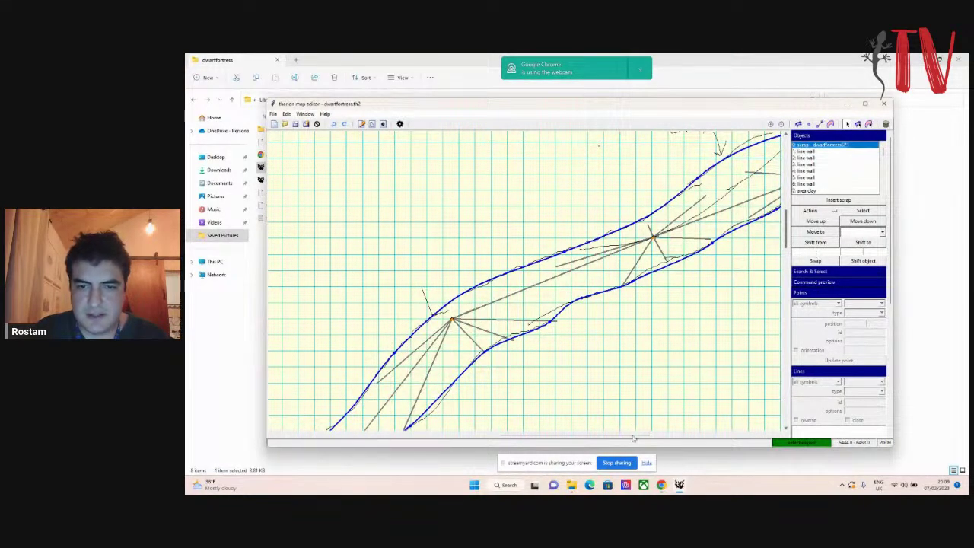
{"action": "left_click_drag", "start_coordinate": [633, 438], "coordinate": [763, 424]}
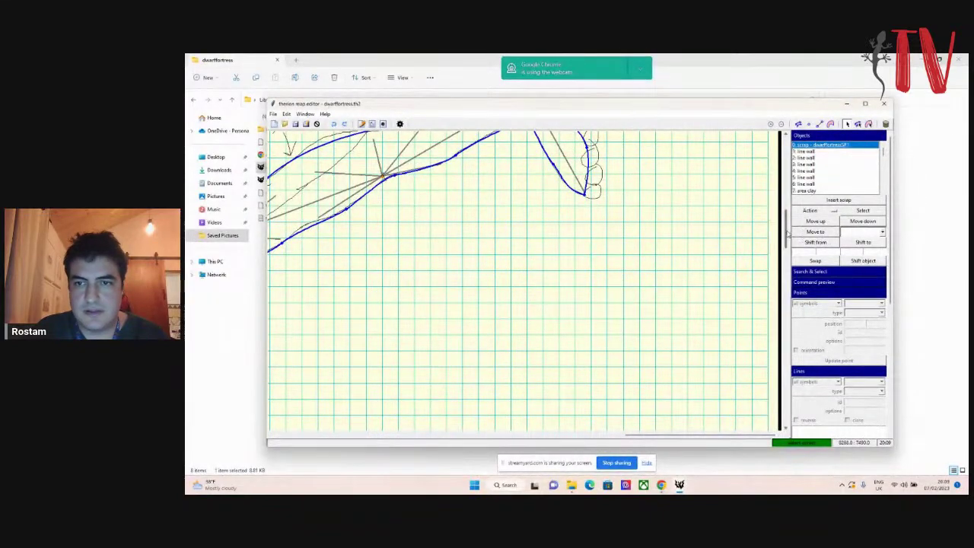
{"action": "left_click_drag", "start_coordinate": [786, 234], "coordinate": [787, 201]}
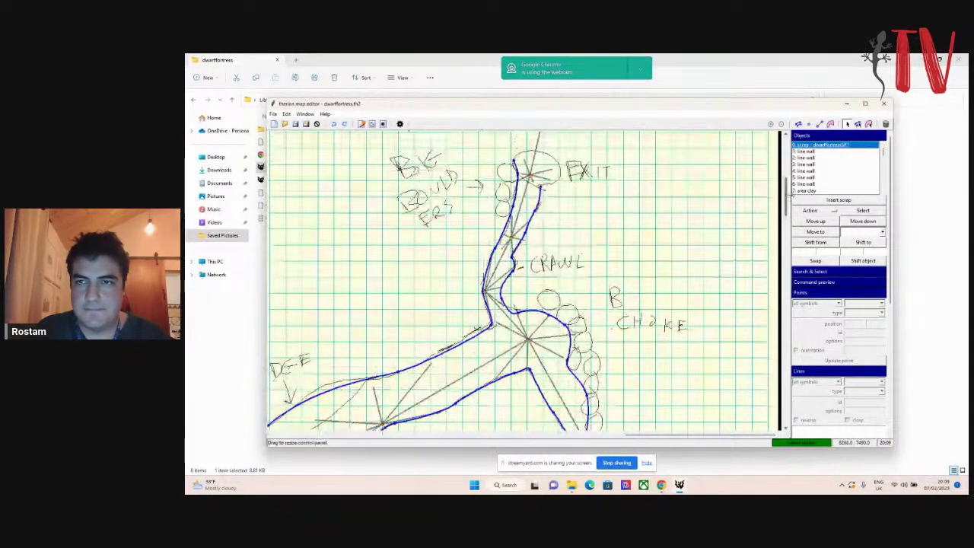
{"action": "left_click", "coordinate": [885, 124]}
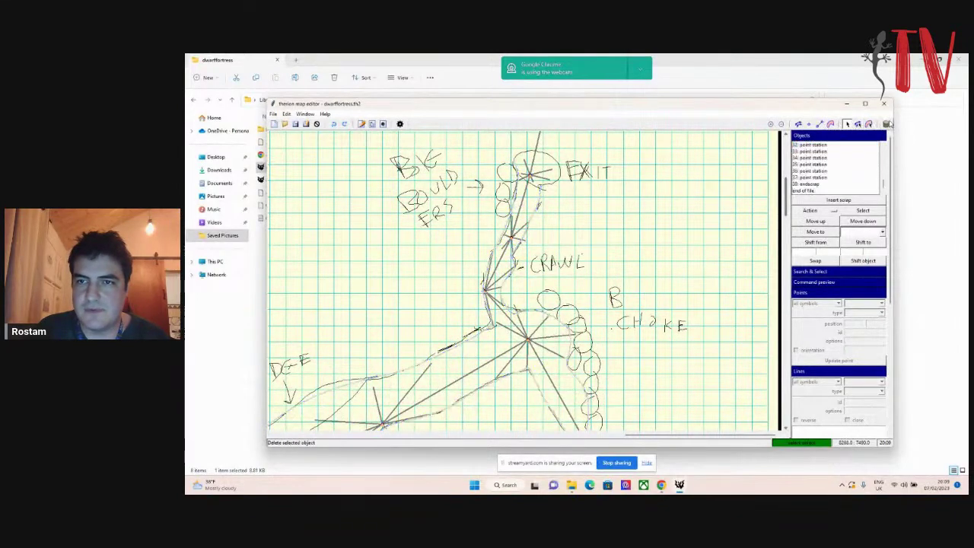